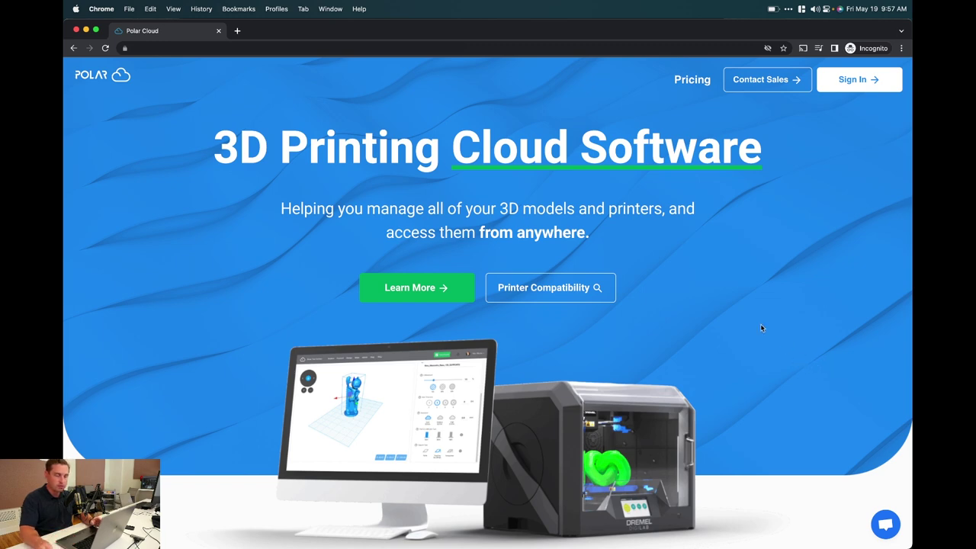
Check Dremel printer compatibility by searching 'Dre' in the Printer Compatibility checker
click(545, 282)
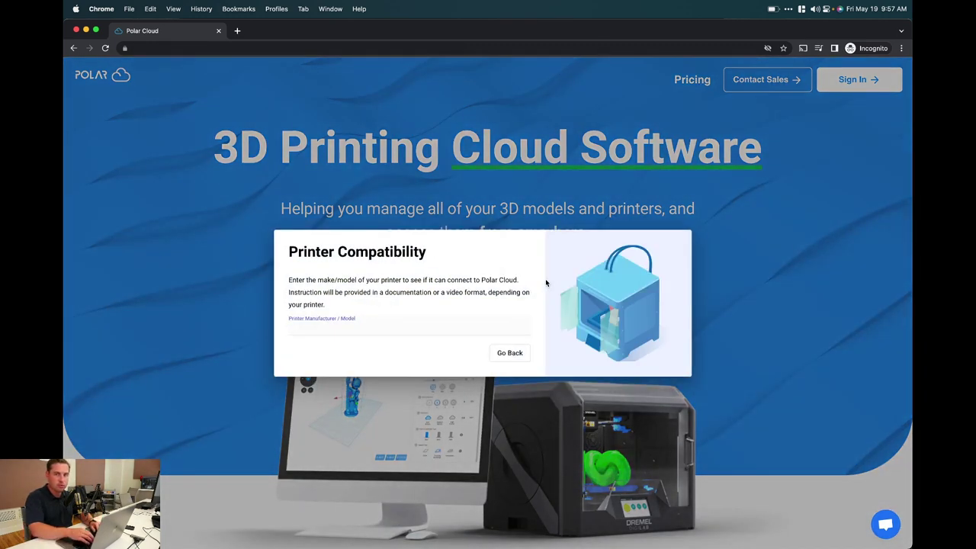
key(Escape)
click(529, 285)
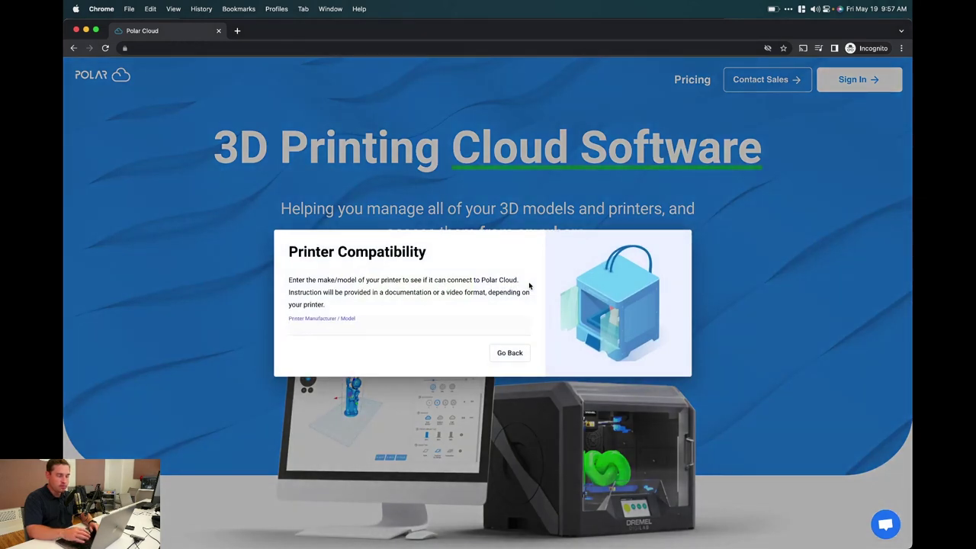
text(Dre)
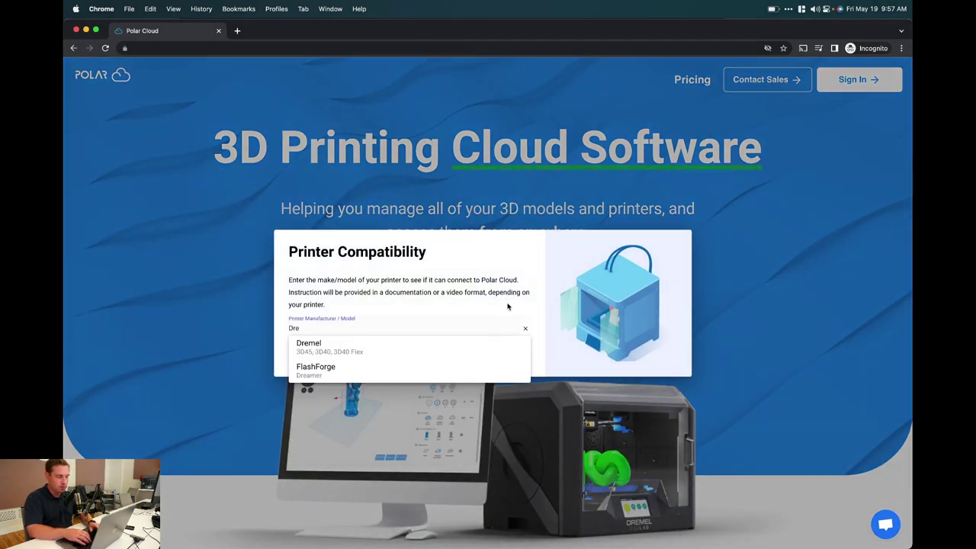
click(476, 344)
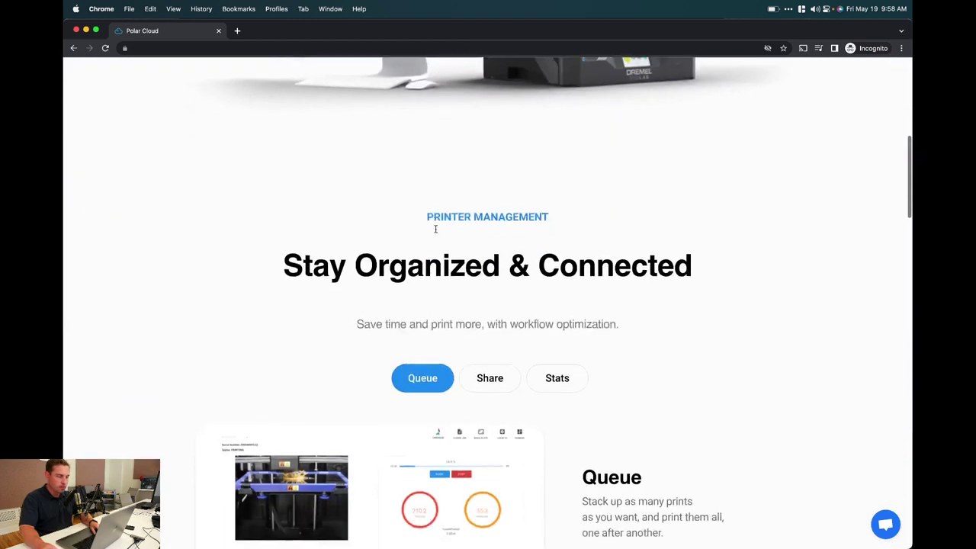
Read the Share, Stats & History and Notifications feature descriptions, then scroll back to the top
scroll(435, 228, down, 2)
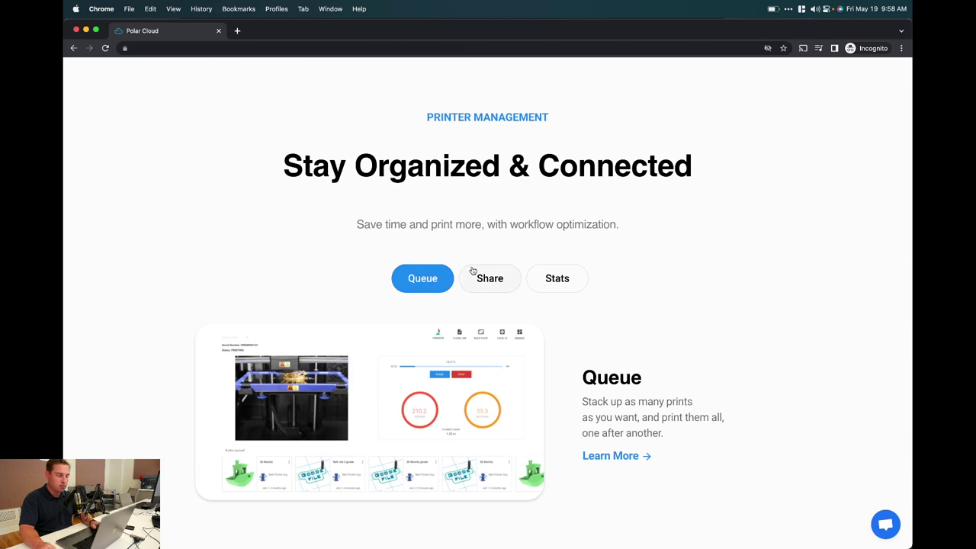
click(478, 276)
click(550, 277)
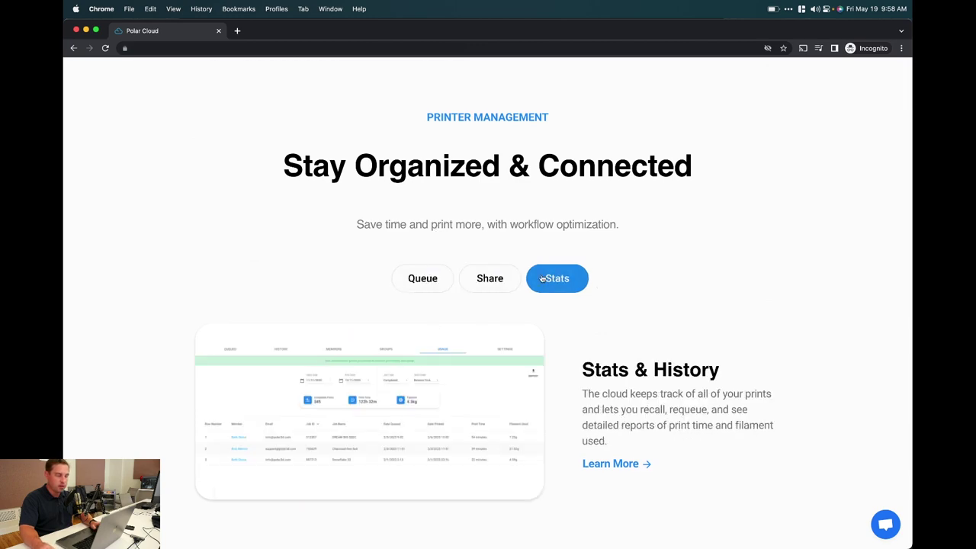
scroll(544, 277, down, 5)
scroll(544, 278, down, 3)
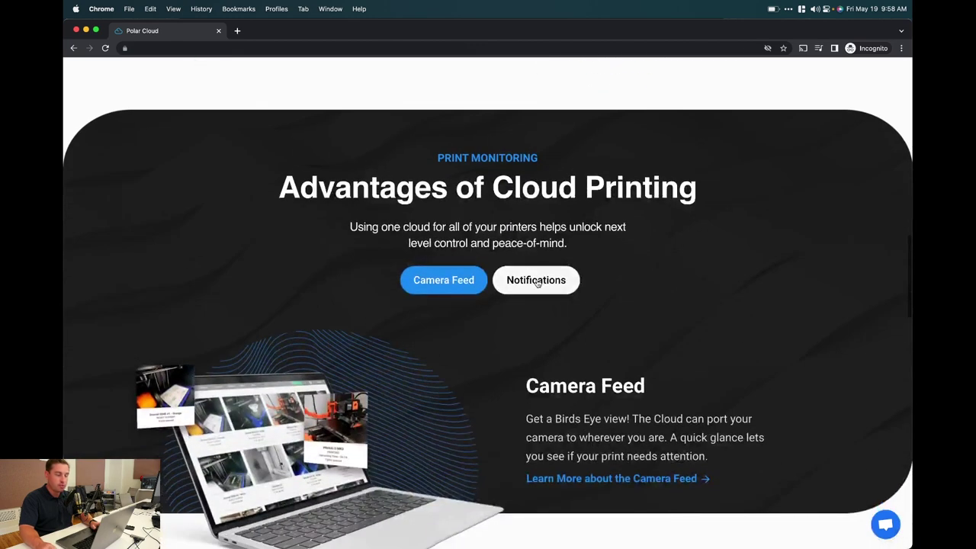
click(537, 280)
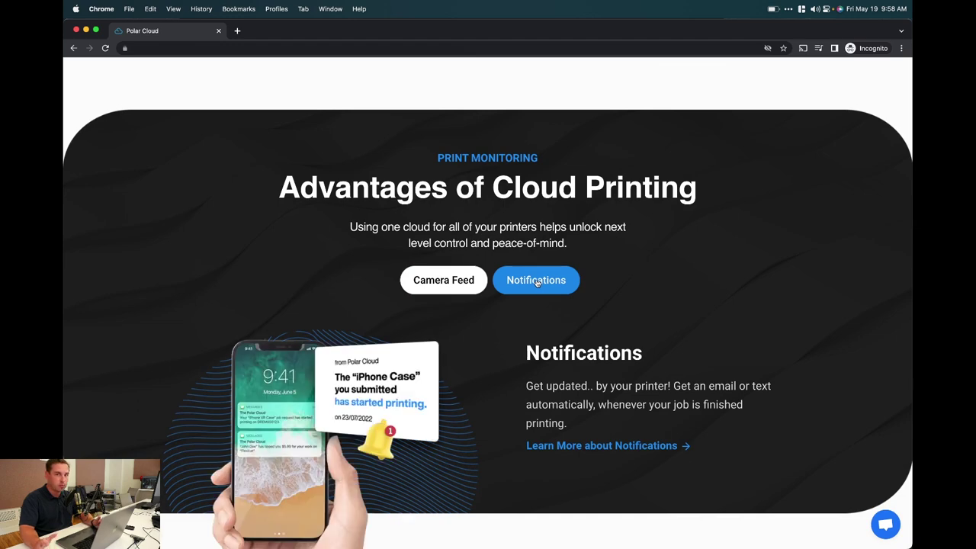
scroll(537, 281, down, 10)
scroll(537, 283, up, 20)
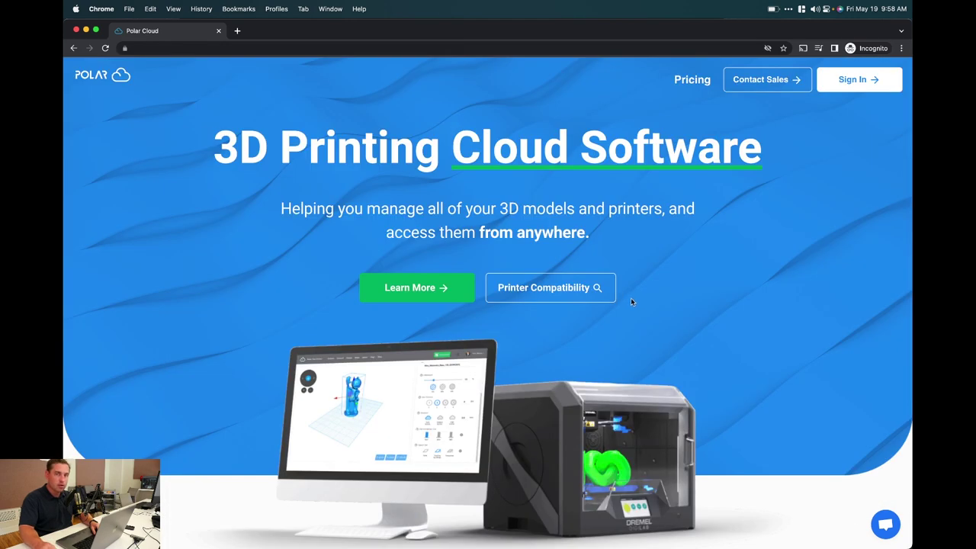
Sign in with Google, entering the account e-mail address and password
click(853, 88)
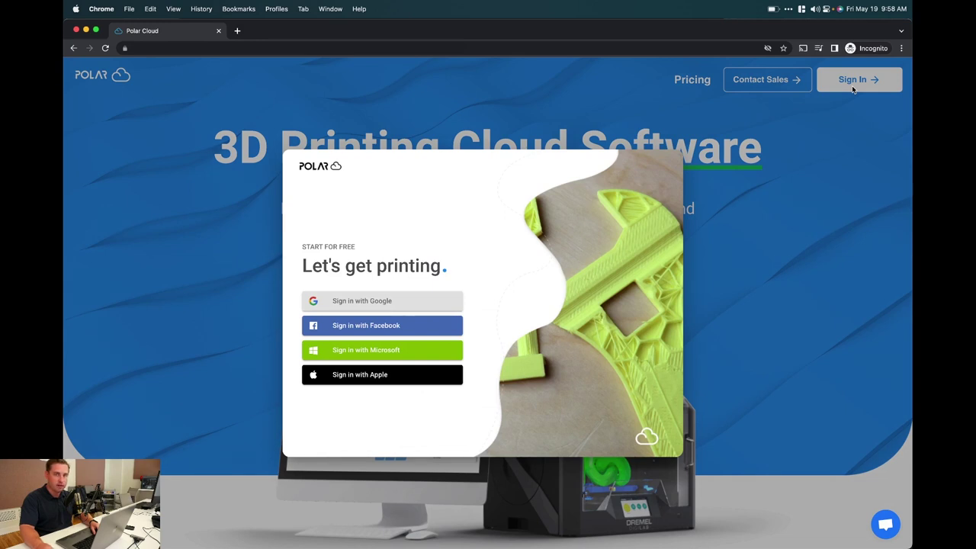
click(377, 301)
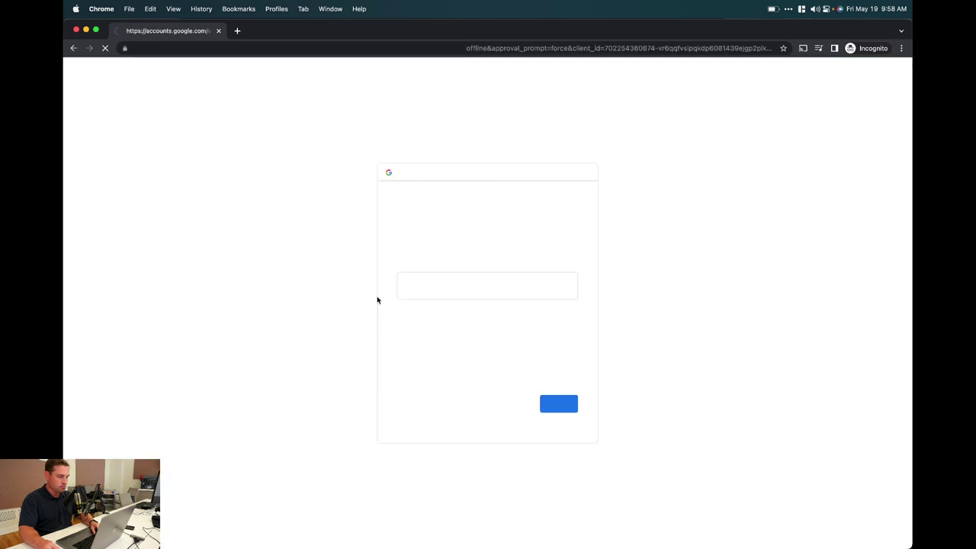
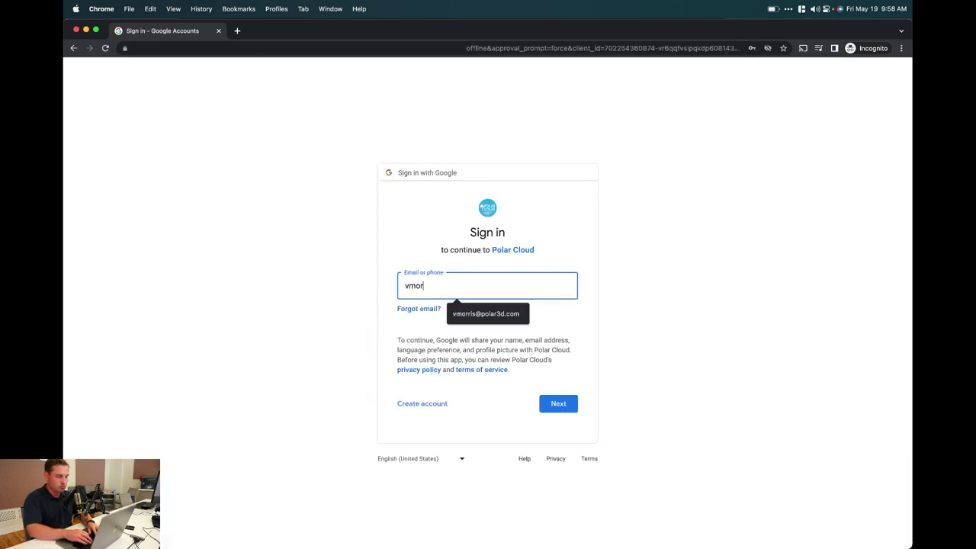
key(Return)
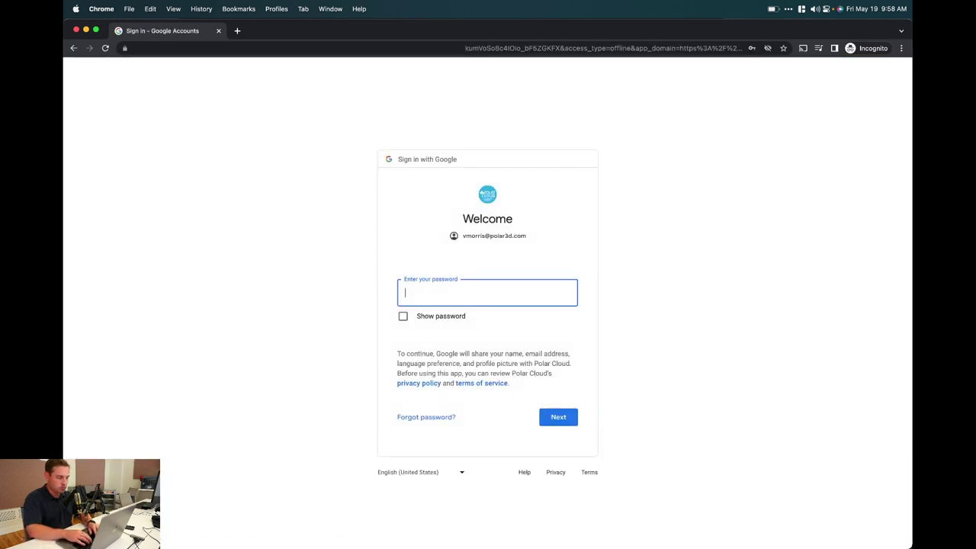
text(••••••••••••••)
key(Return)
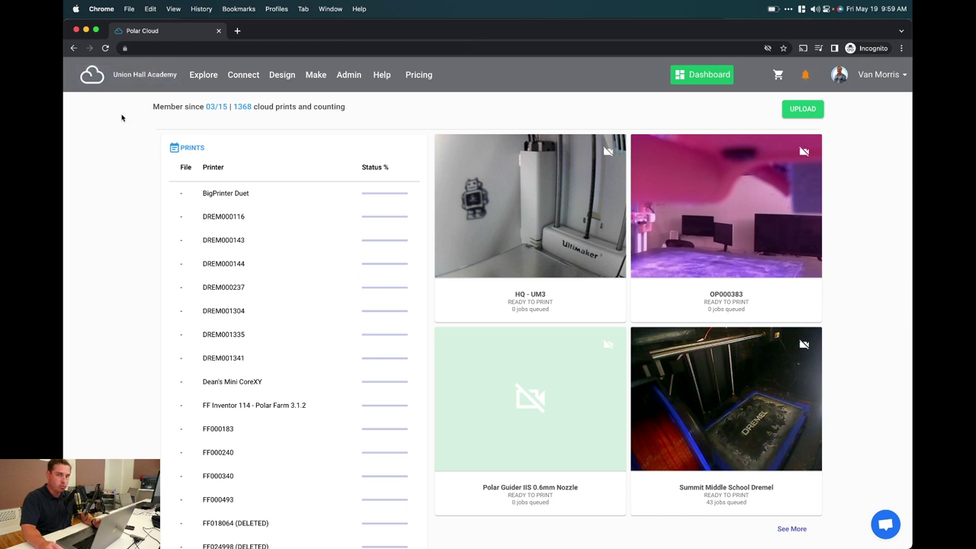
Open the Explore dropdown from the dashboard's top navigation bar
click(201, 77)
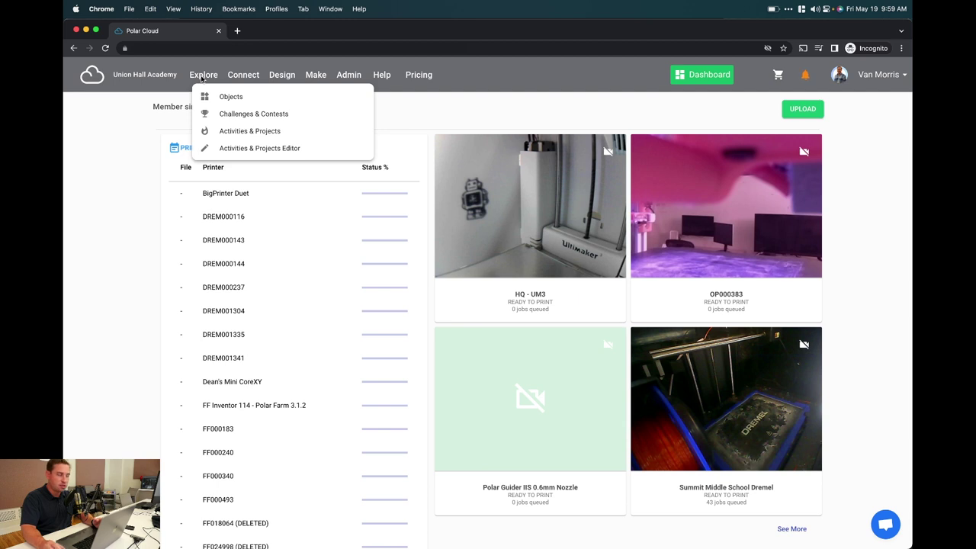
Go to Explore > Objects and view the Upload Files dialog, then close it
click(211, 94)
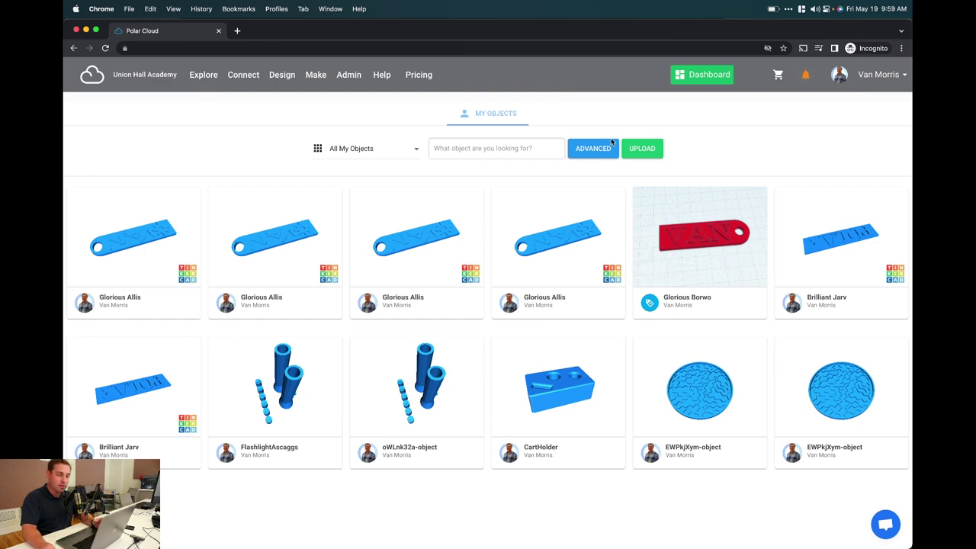
click(644, 150)
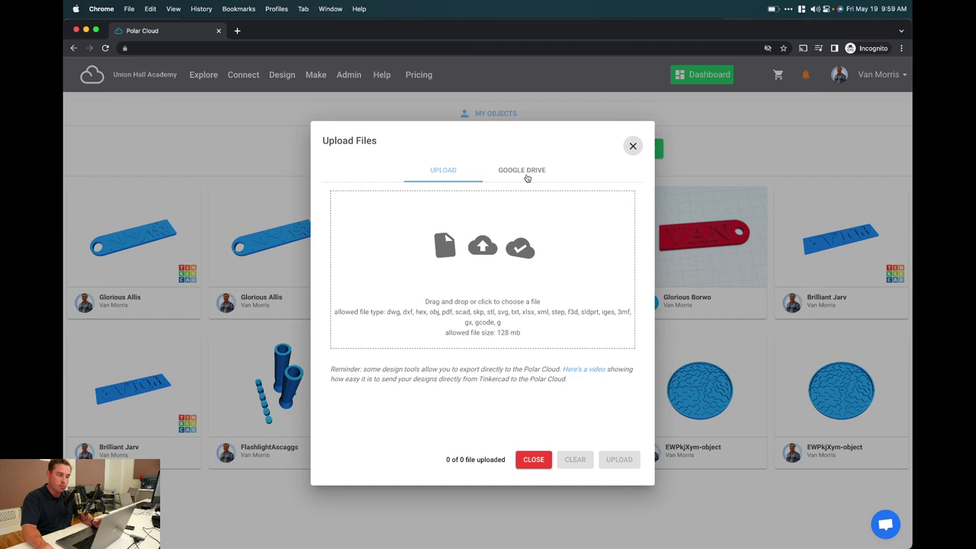
click(631, 147)
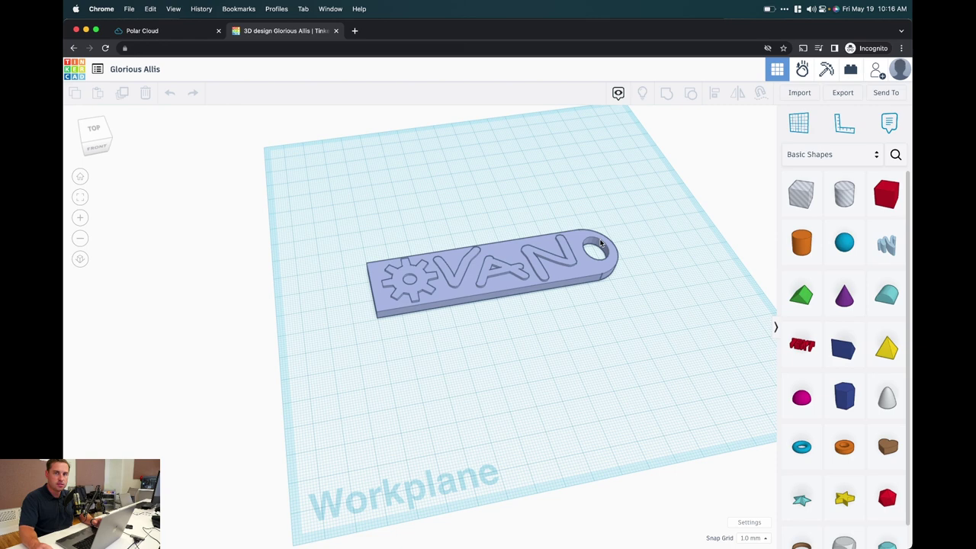
Export the Glorious Allis keychain from Tinkercad's 3D Print options to Polar Cloud
click(834, 102)
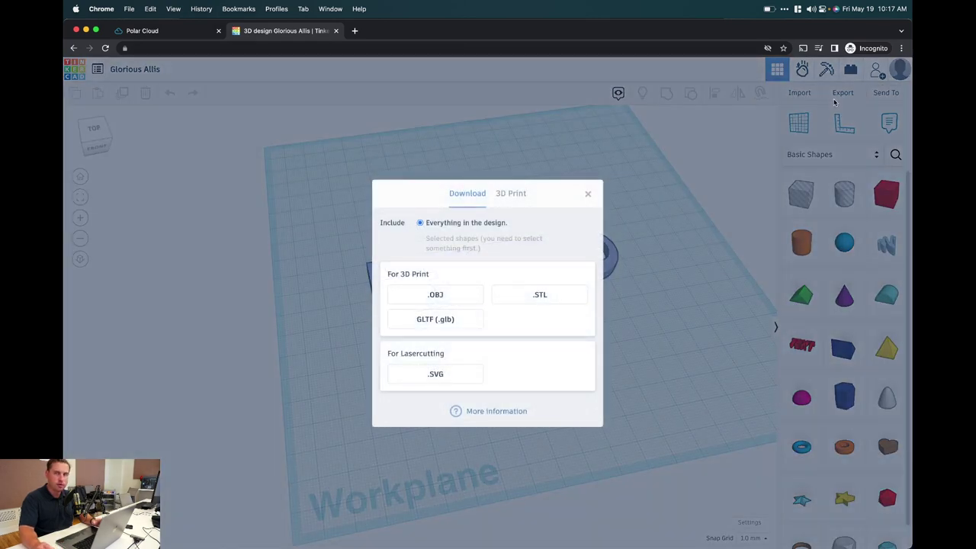
click(509, 194)
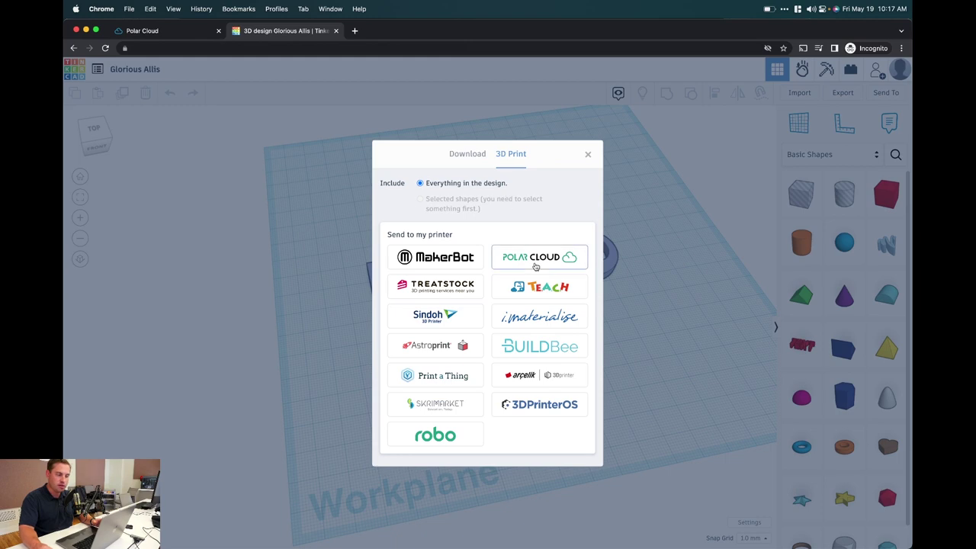
click(536, 265)
click(505, 329)
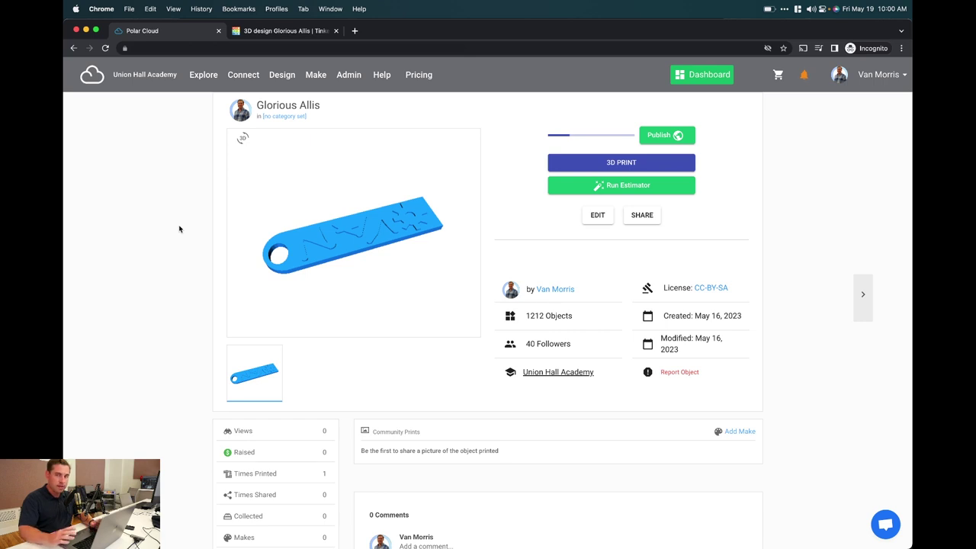
Run the estimator for the keychain (34 minutes, 7.5g, $0.2), then choose 3D PRINT
click(589, 185)
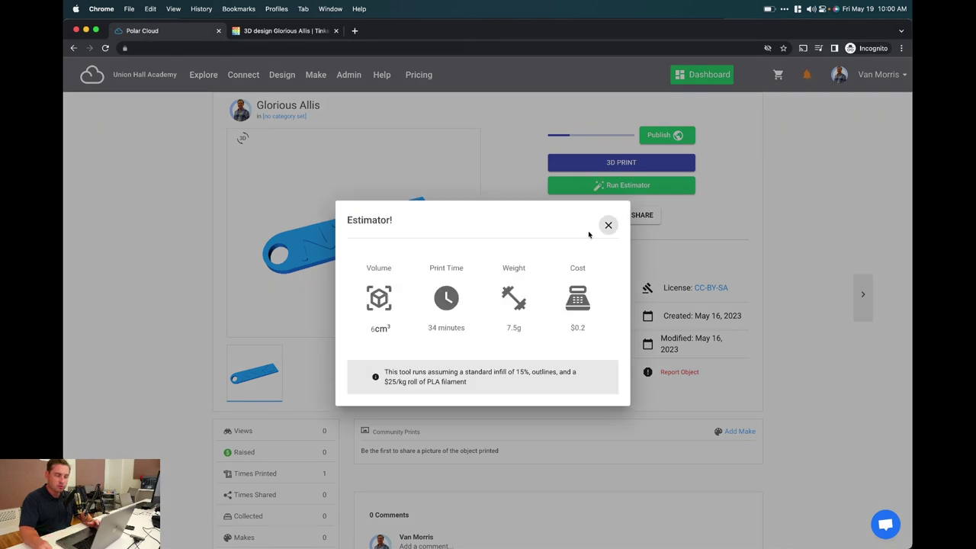
click(608, 224)
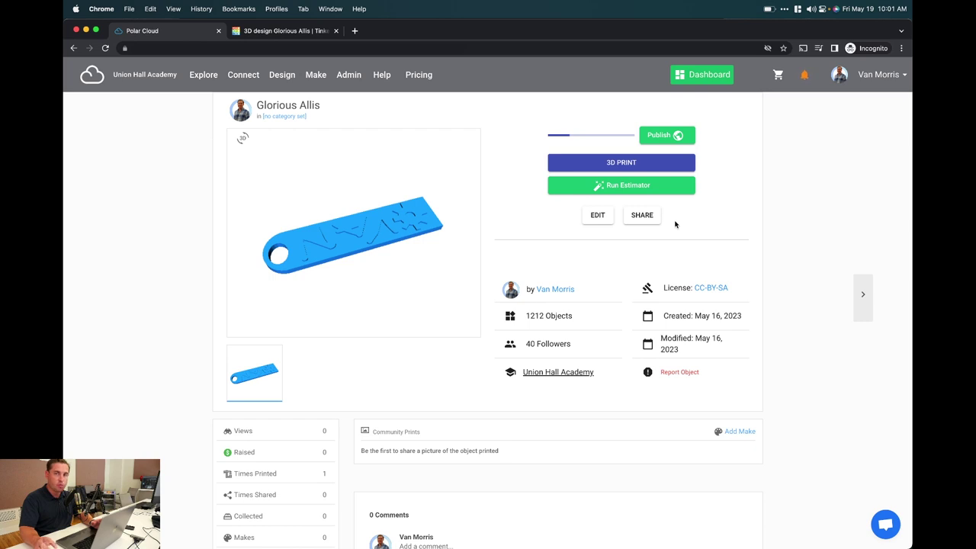
click(630, 164)
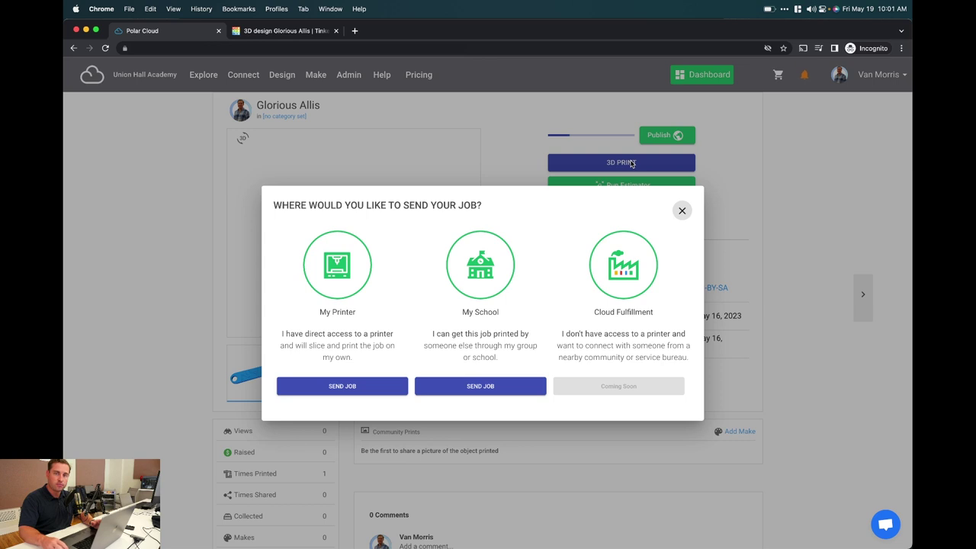
Send to My Printer and duplicate the Glorious Allis.stl keychain on the build plate
click(342, 388)
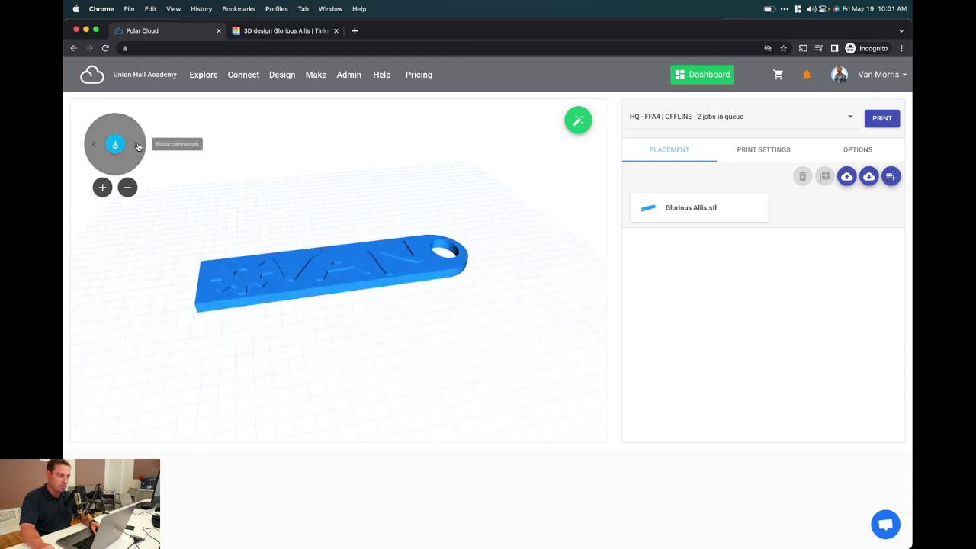
click(136, 145)
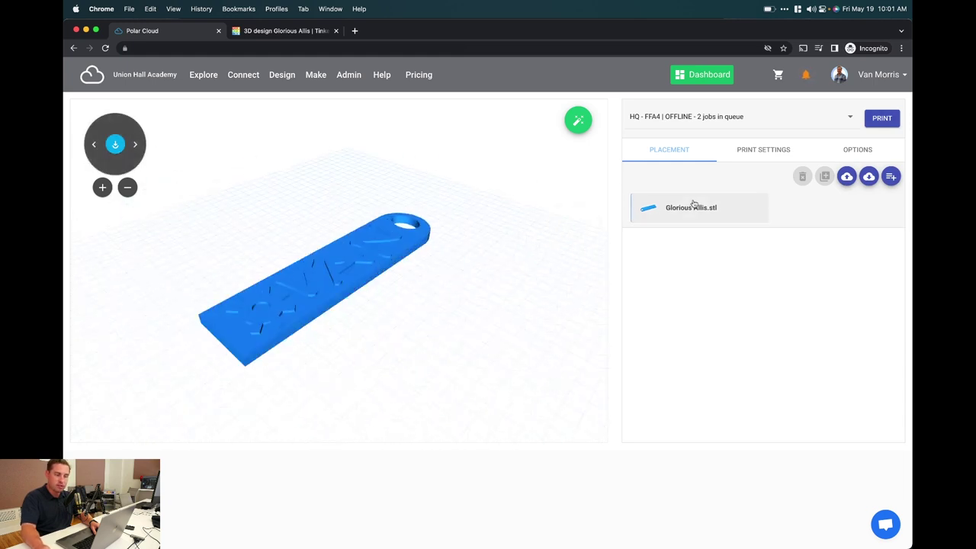
click(669, 207)
click(824, 177)
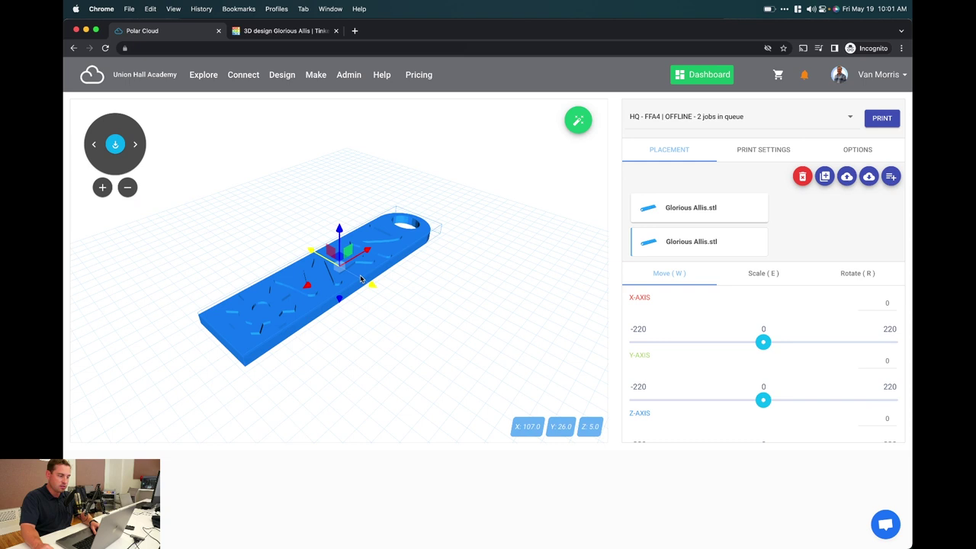
Review the print settings and queue the two-copy job on HQ - FFA4
click(760, 154)
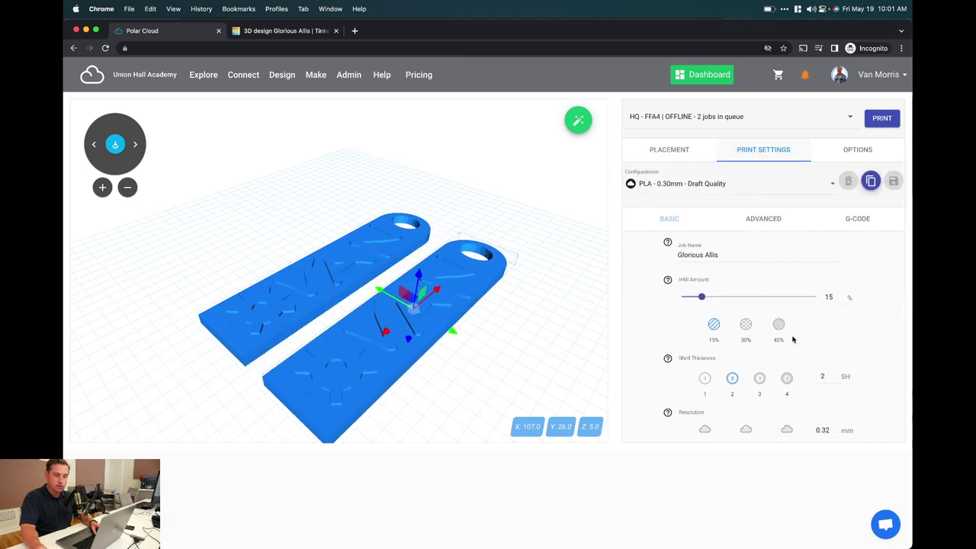
scroll(792, 337, down, 4)
scroll(793, 338, up, 4)
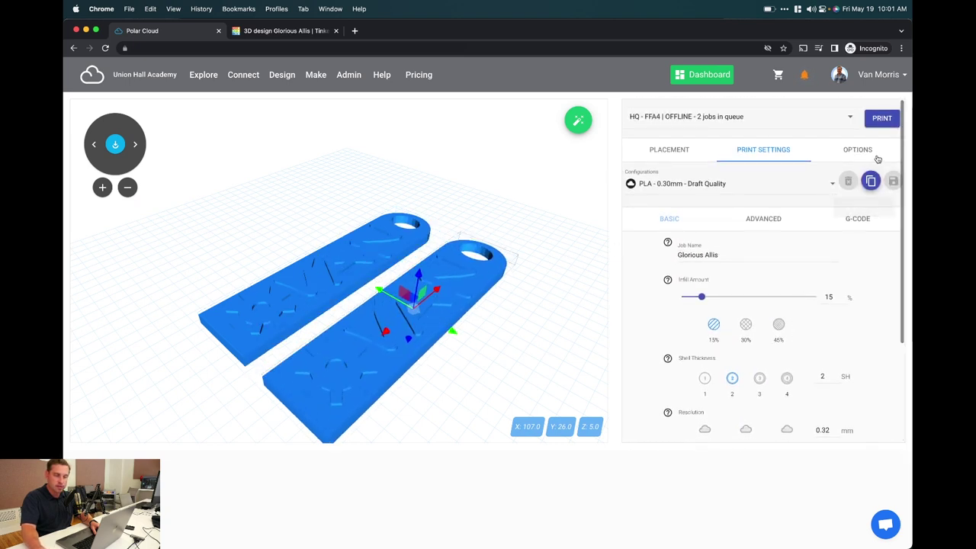
click(881, 119)
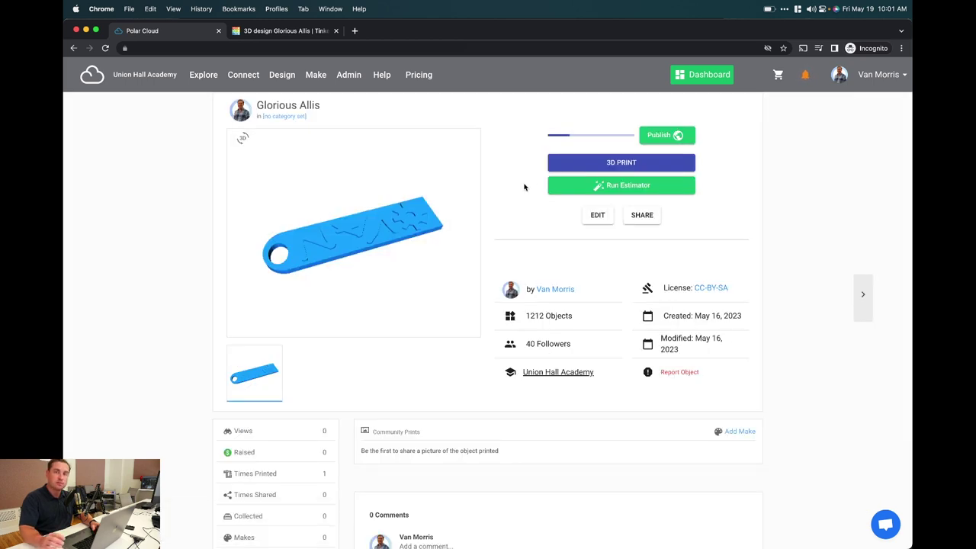
Create a My School job request for the keychain with Polar Test School as destination
click(567, 168)
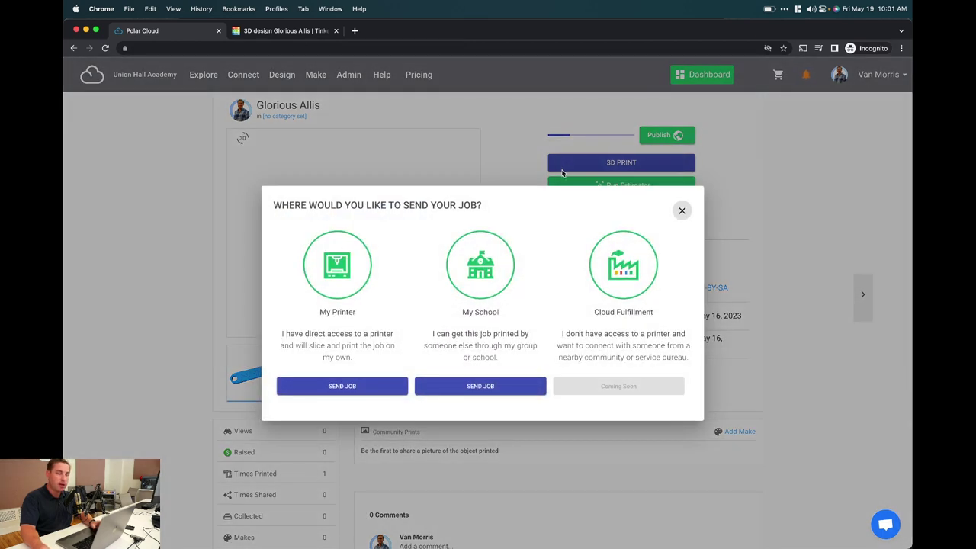
click(477, 385)
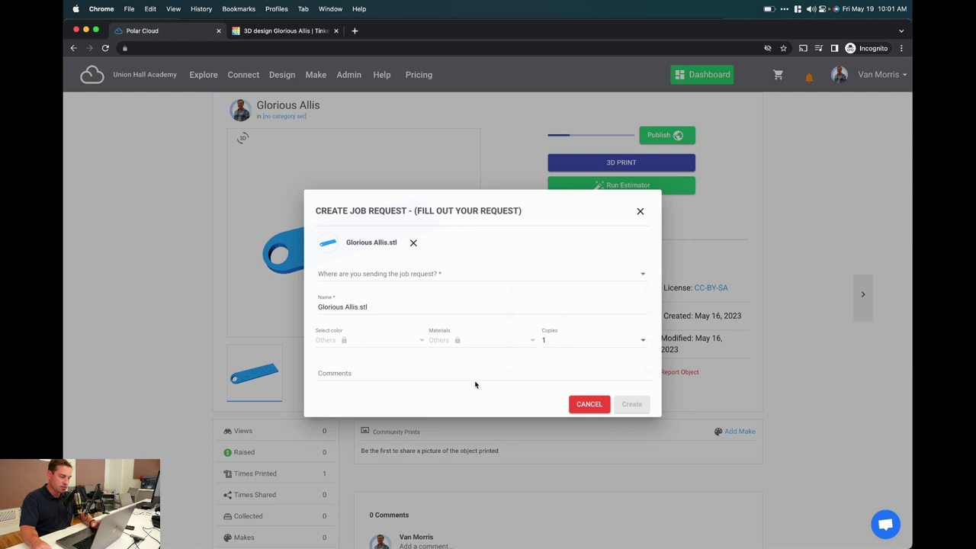
click(475, 273)
click(475, 275)
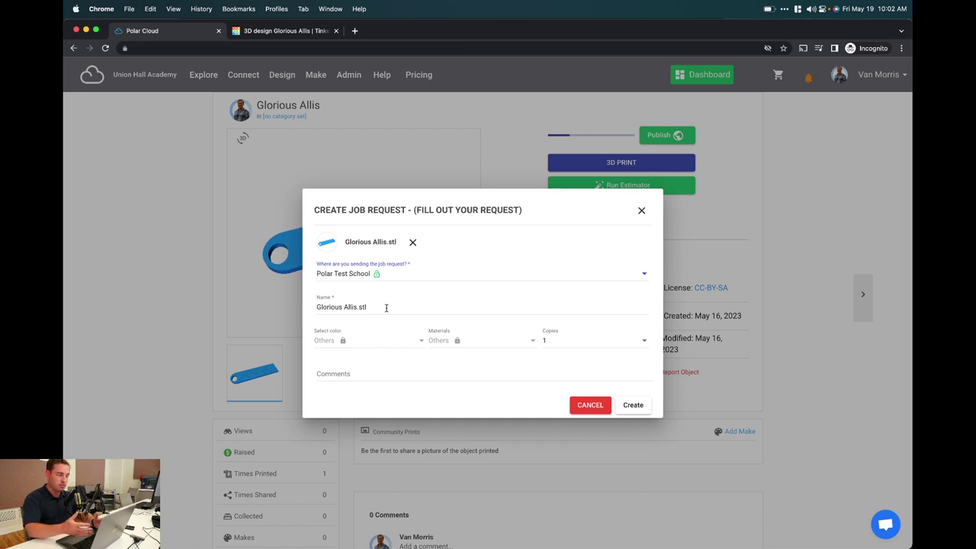
click(636, 407)
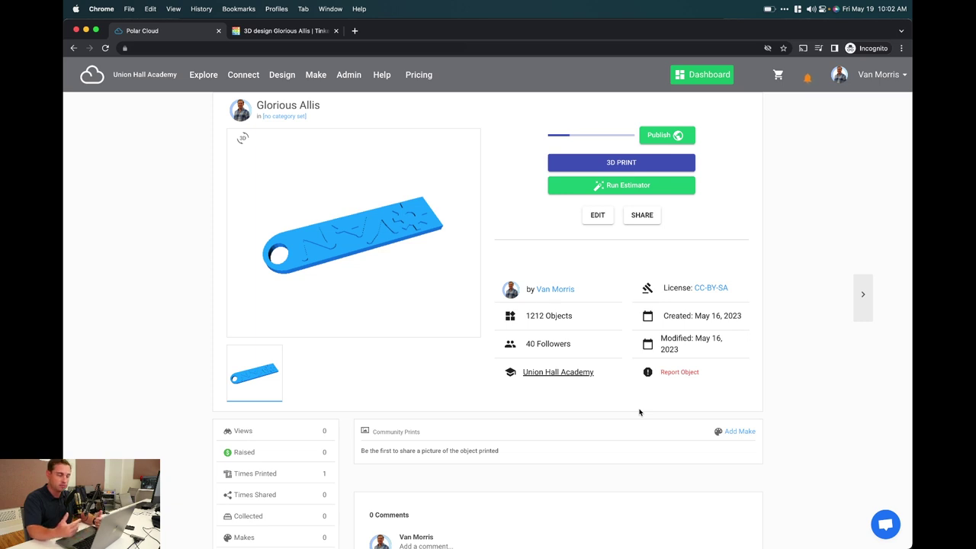
Open Explore > Activities & Projects and expand the Publisher filter
mouse_move(203, 74)
click(223, 131)
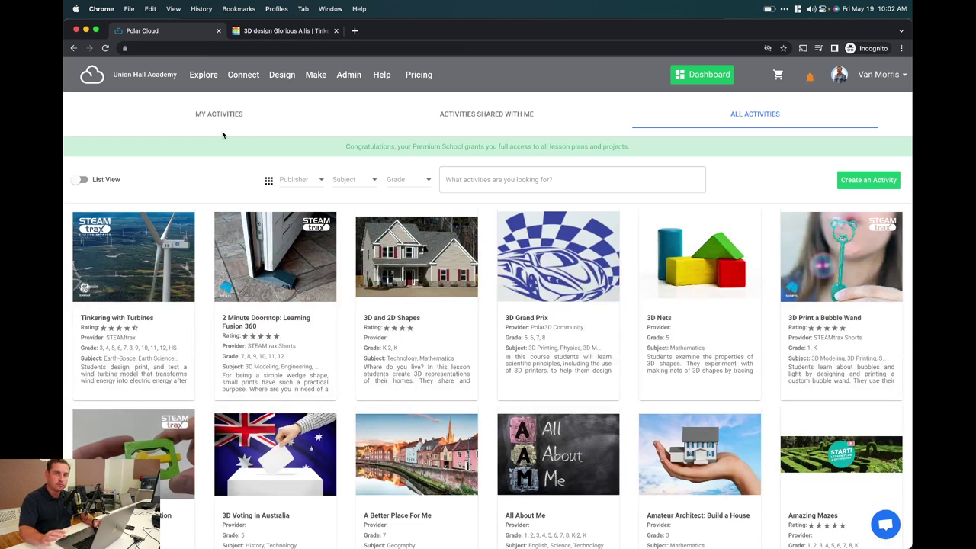
click(284, 179)
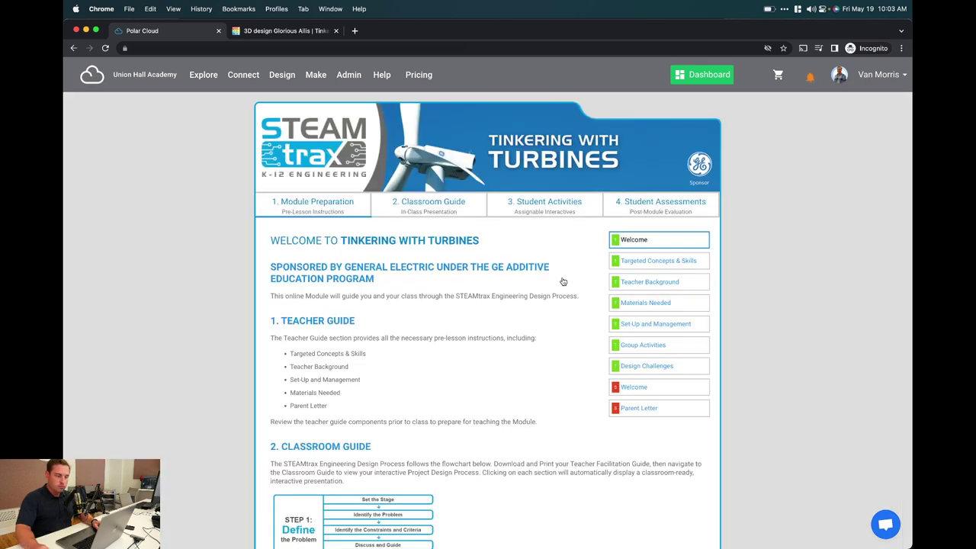
View the Turbines module's Targeted Concepts & Skills, Classroom Guide and Facilitation: Day 1 sections
click(652, 266)
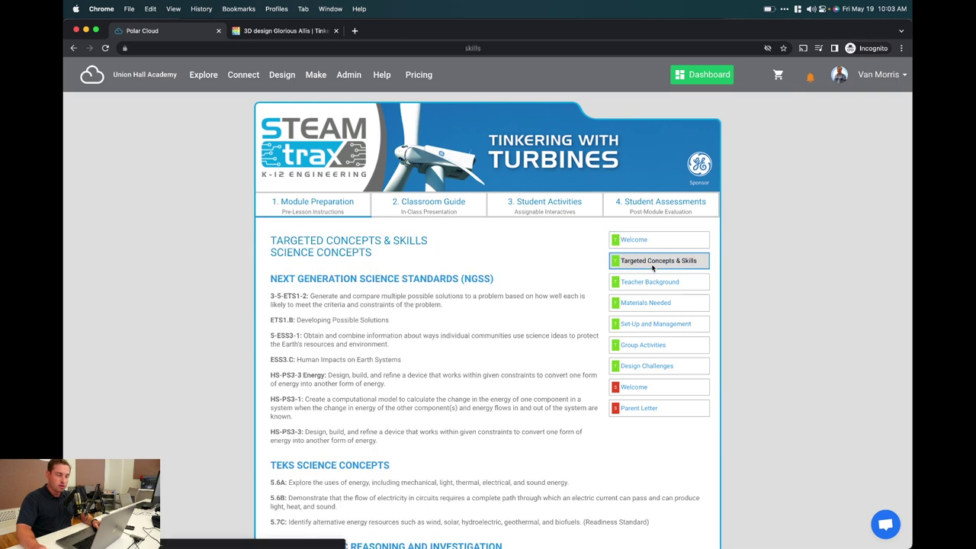
click(422, 231)
mouse_move(423, 230)
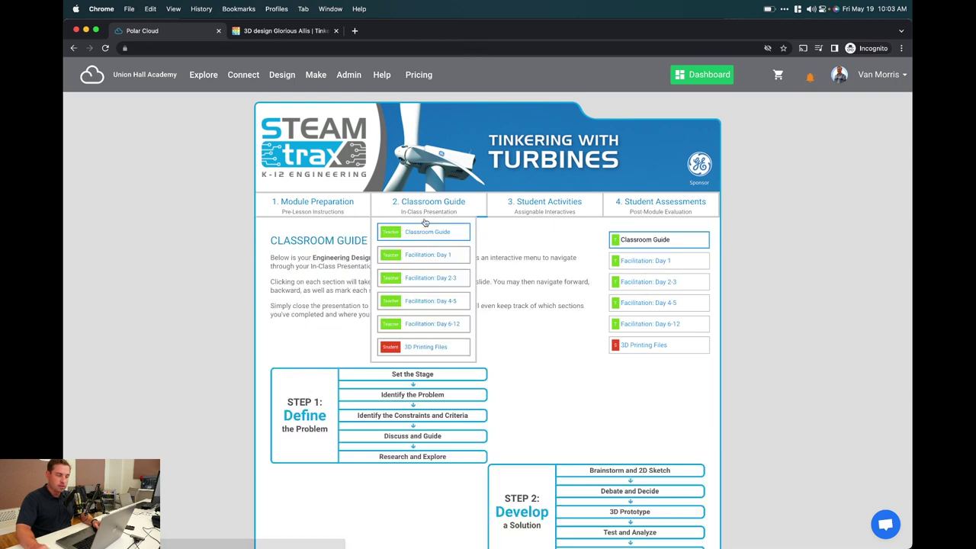
click(421, 253)
Open the What is a Wind Turbine? and Exploring Electrical Energy activities, placing the red wire beside the battery
mouse_move(544, 204)
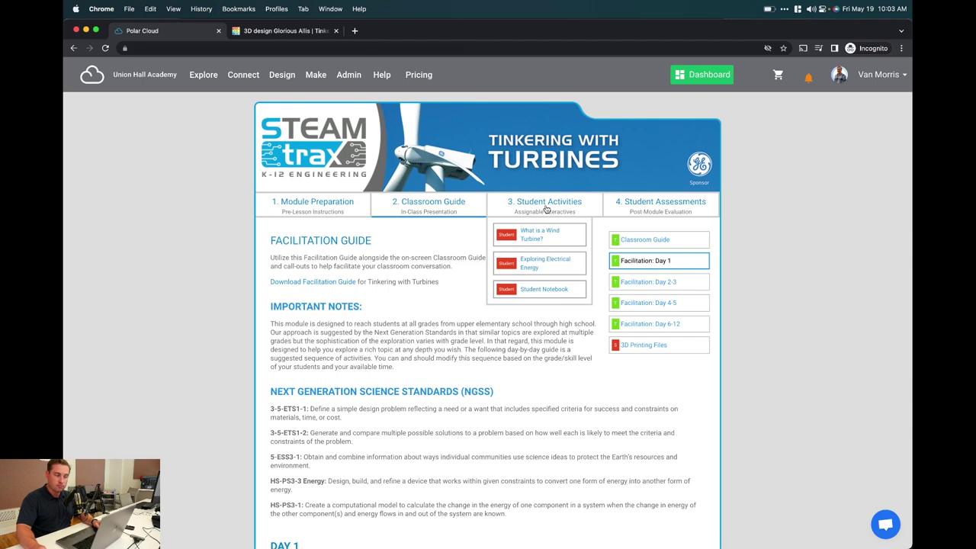
click(538, 234)
mouse_move(528, 235)
click(534, 262)
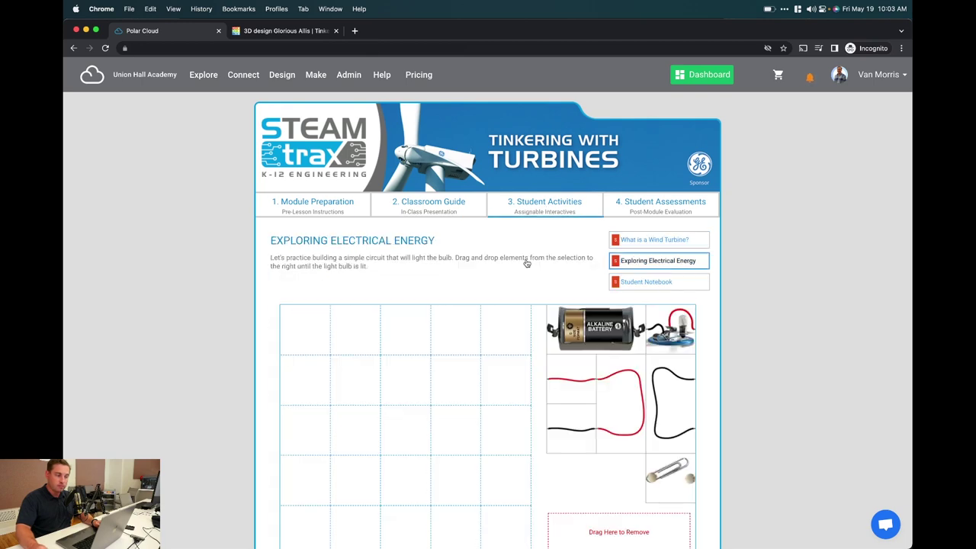
scroll(527, 287, down, 2)
drag(610, 353, 495, 303)
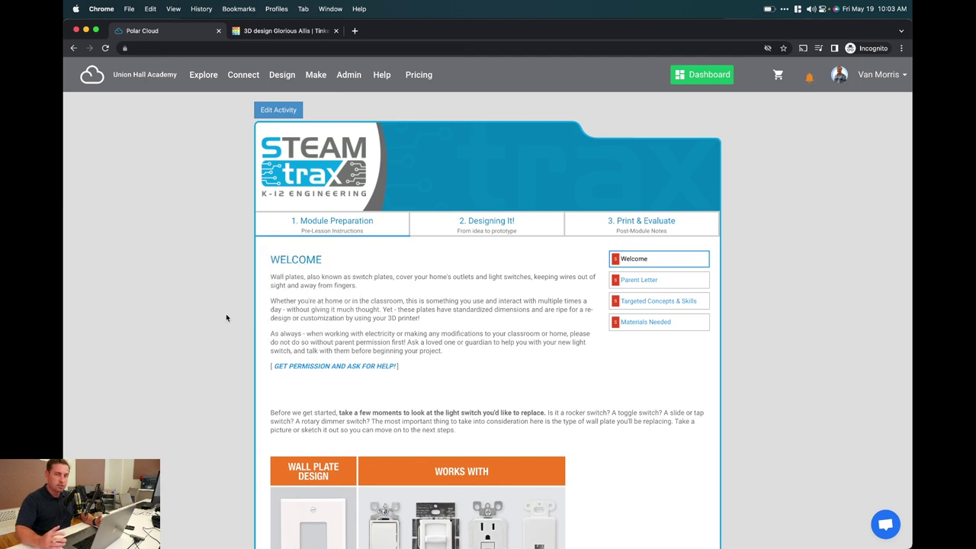
Open the wall plate module's Parent Letter, then its Brainstorming section
mouse_move(343, 229)
click(305, 274)
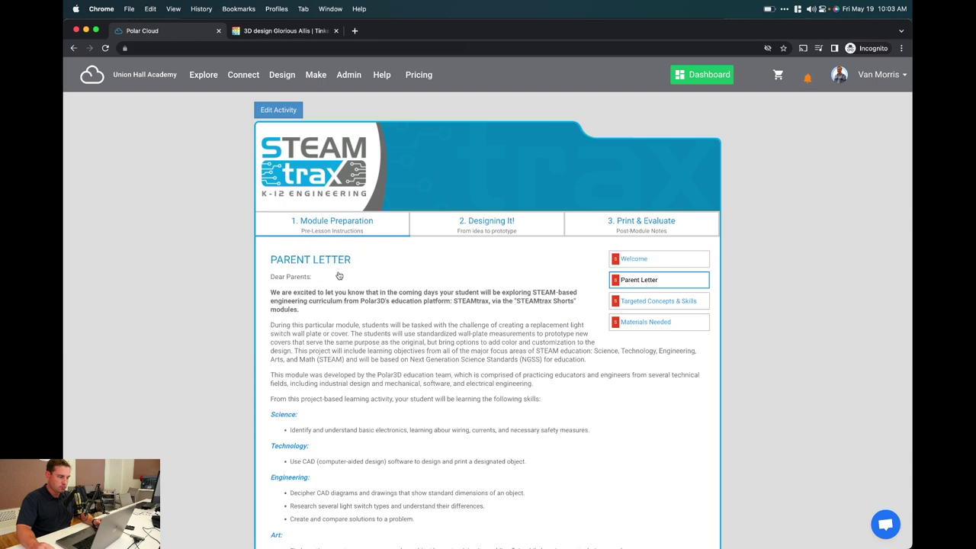
mouse_move(488, 232)
click(492, 263)
Move on to the Sketching section and then the Designing in CAD instructions
scroll(542, 272, down, 1)
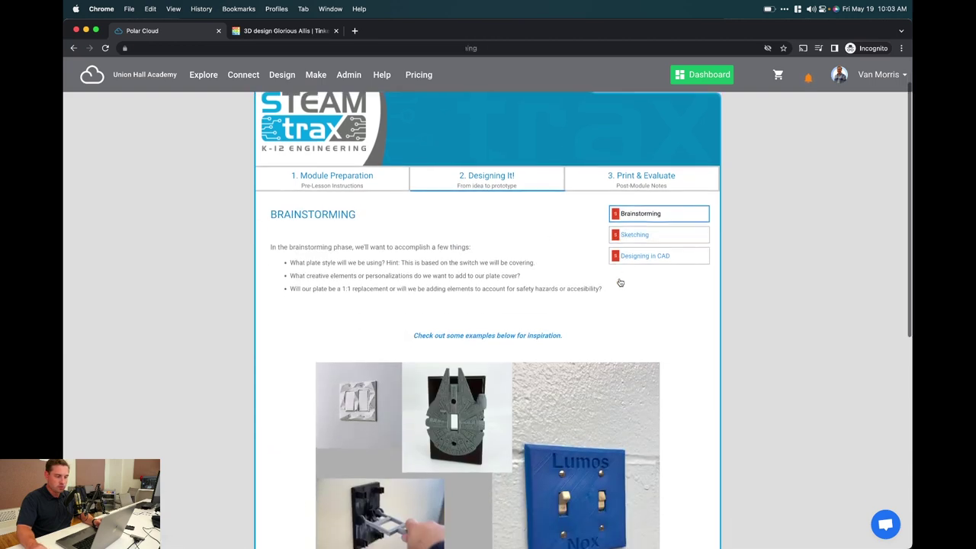
click(642, 235)
scroll(640, 262, down, 3)
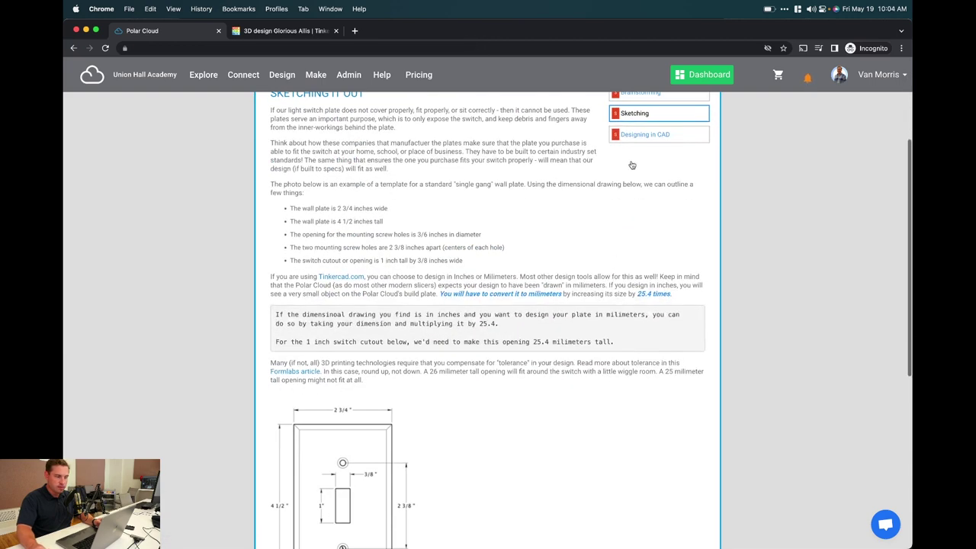
click(644, 134)
scroll(608, 242, down, 15)
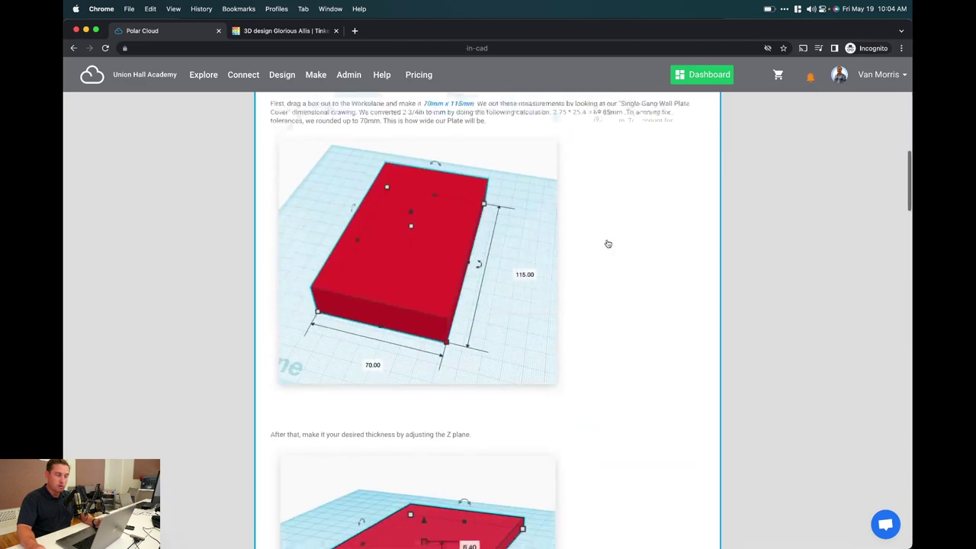
Open Online Design and scroll down to the BlocksCAD and Tinkercad cards
scroll(608, 245, up, 5)
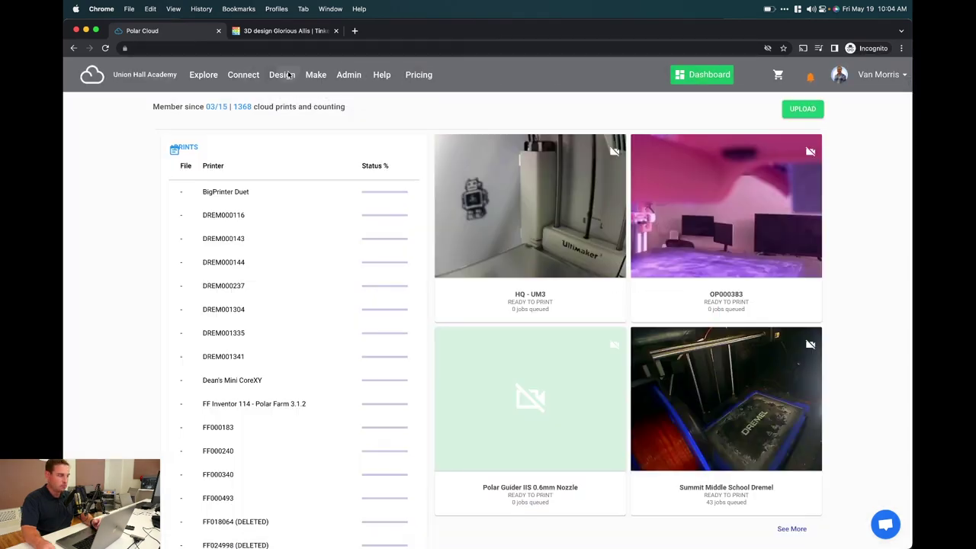
click(296, 97)
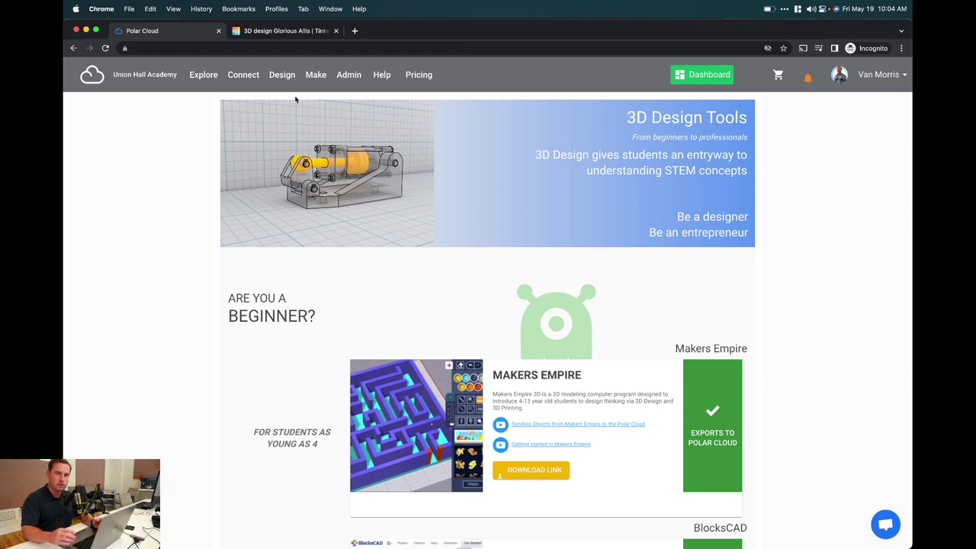
scroll(296, 99, down, 5)
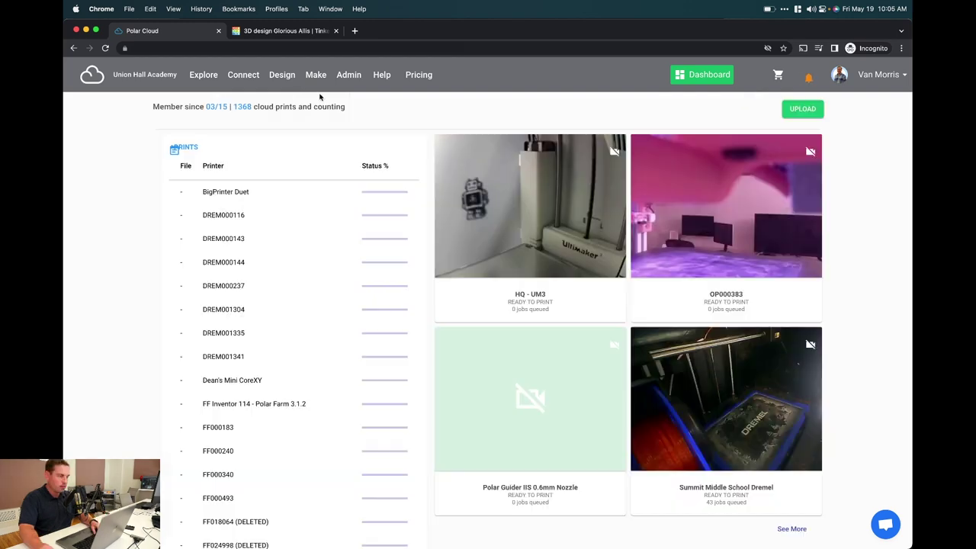
List the printers, switch to List view and back to Grid, then open Union Hall 2
mouse_move(317, 77)
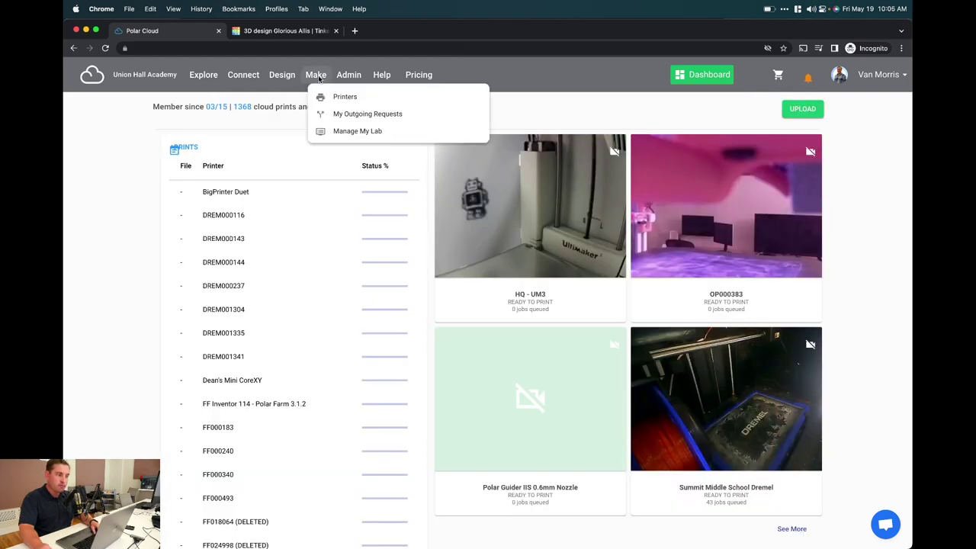
click(336, 96)
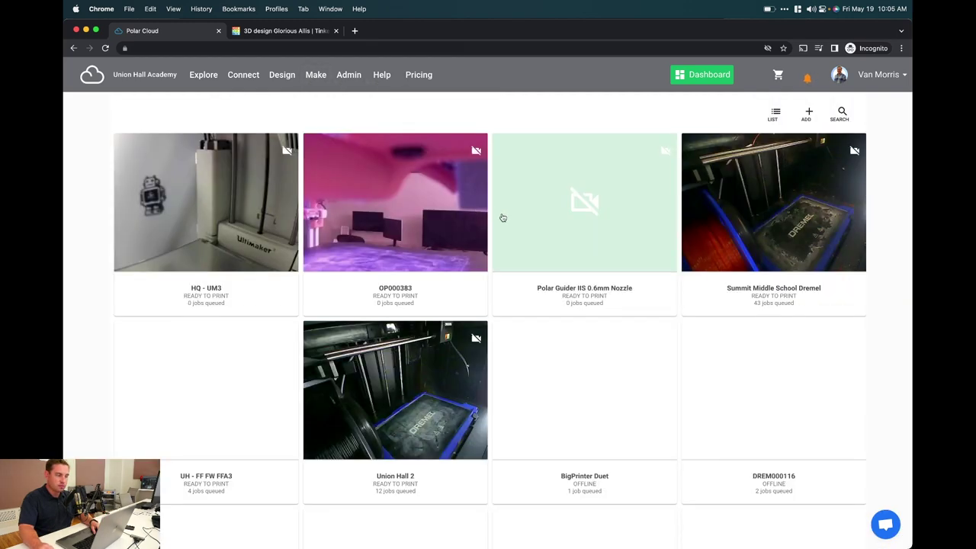
click(775, 114)
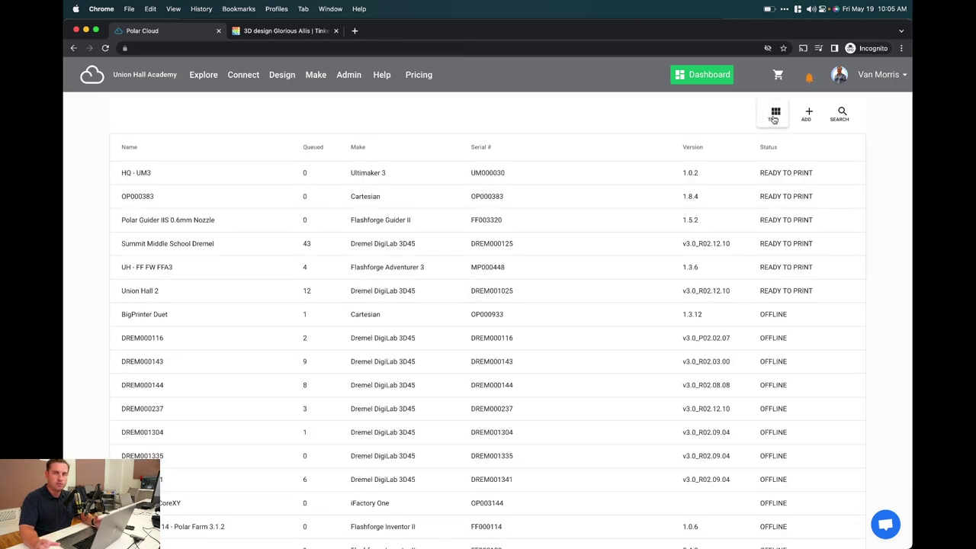
click(775, 114)
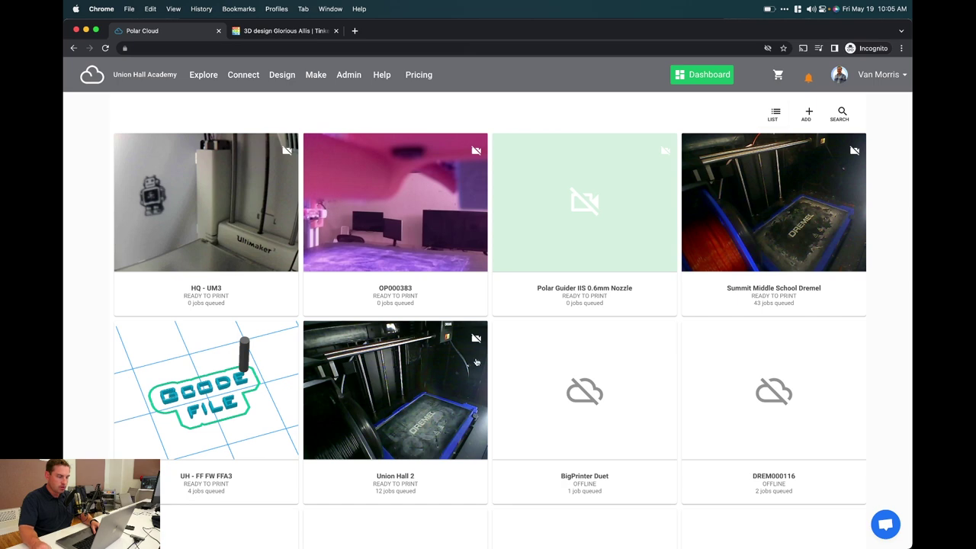
click(458, 369)
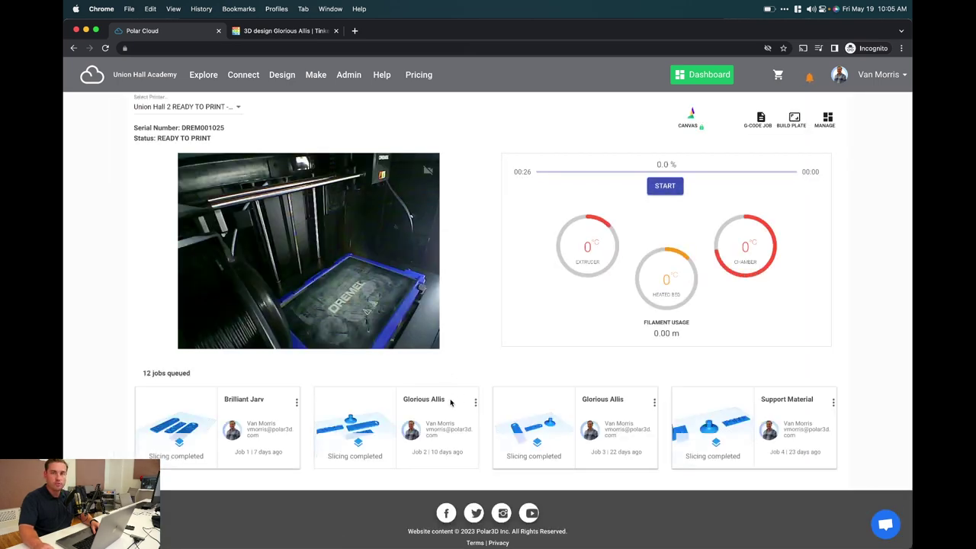
Send job 12, Brilliant Jarv, to the front of Union Hall 2's queue
scroll(442, 410, right, 10)
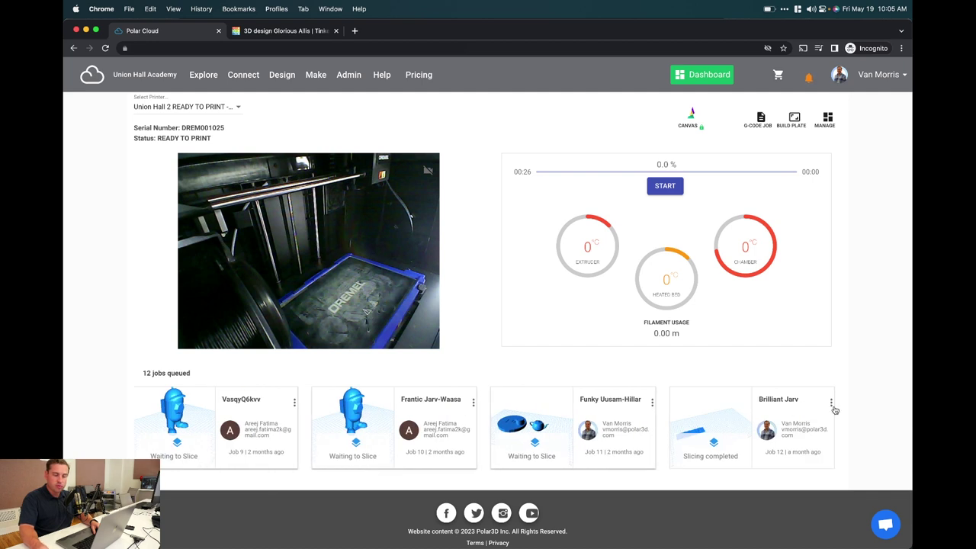
click(831, 401)
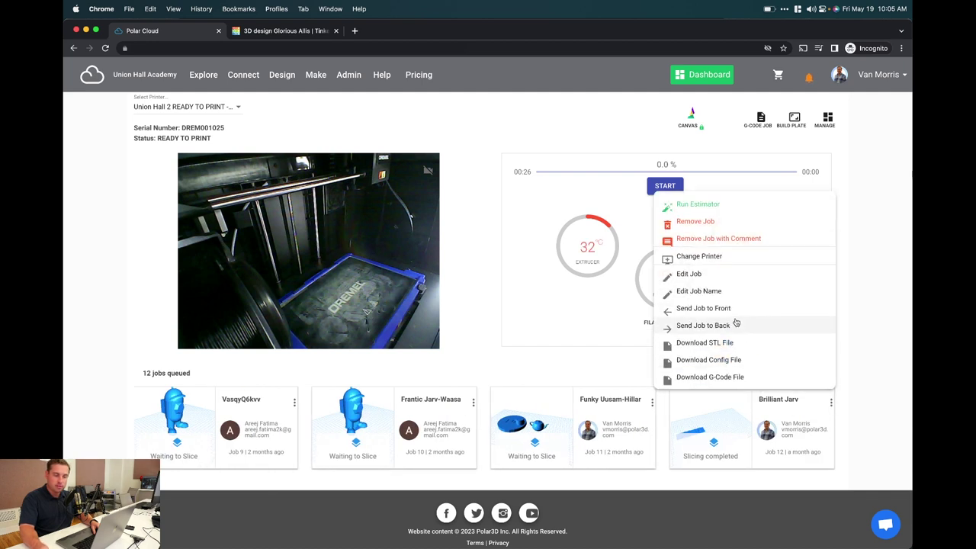
click(702, 308)
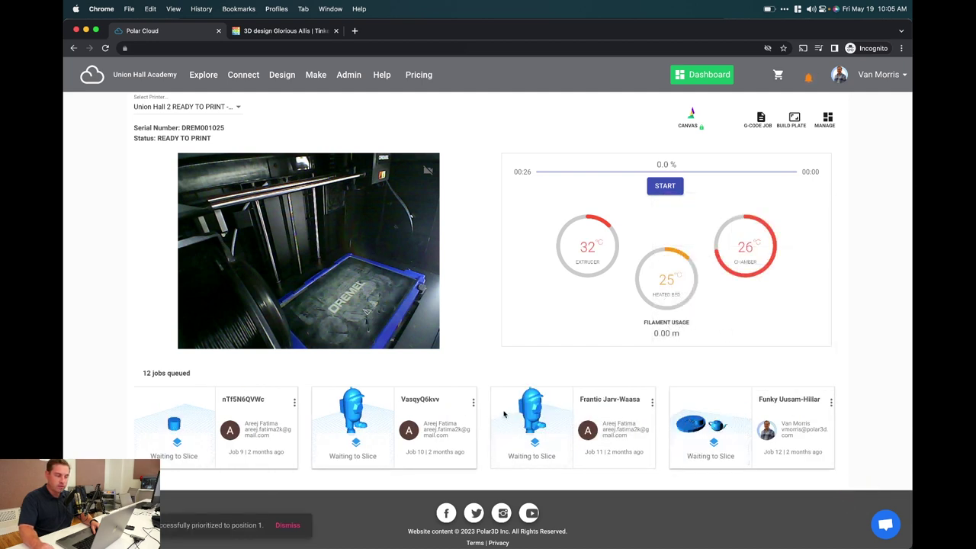
Remove queued jobs 10 and 9, then start the next print
click(473, 401)
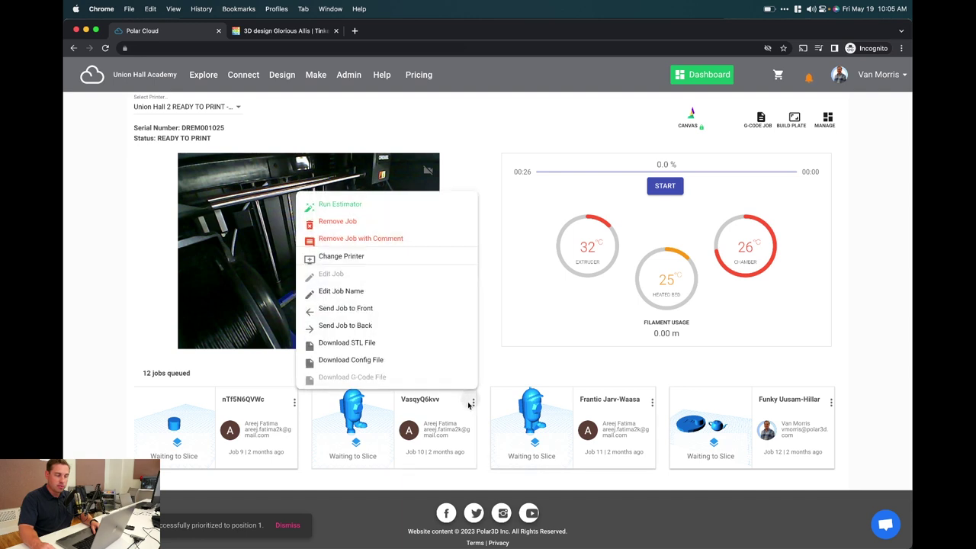
click(363, 222)
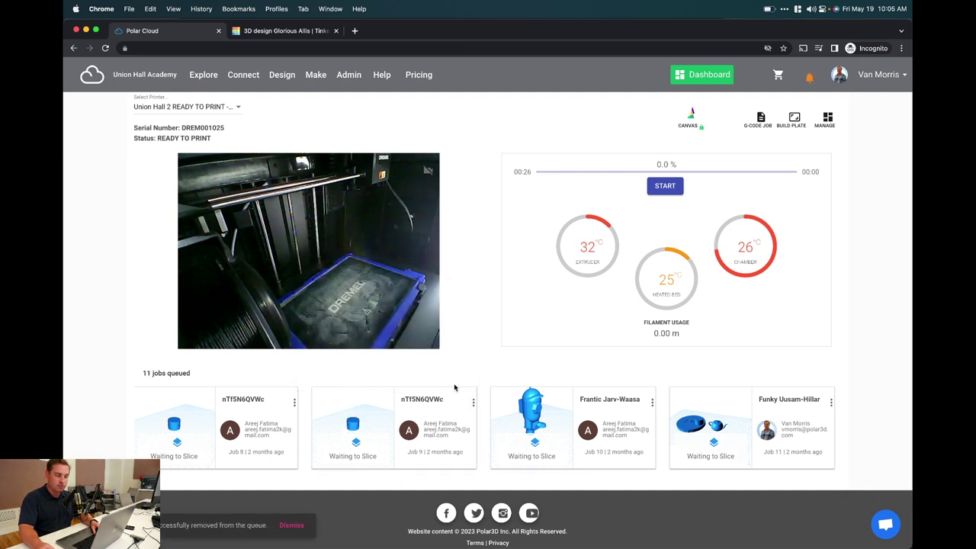
click(473, 402)
click(390, 238)
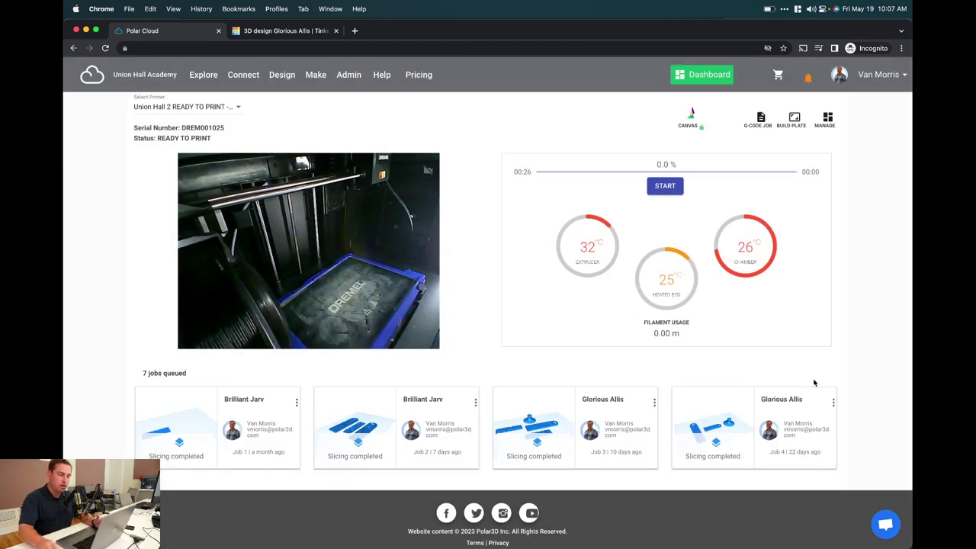
click(676, 187)
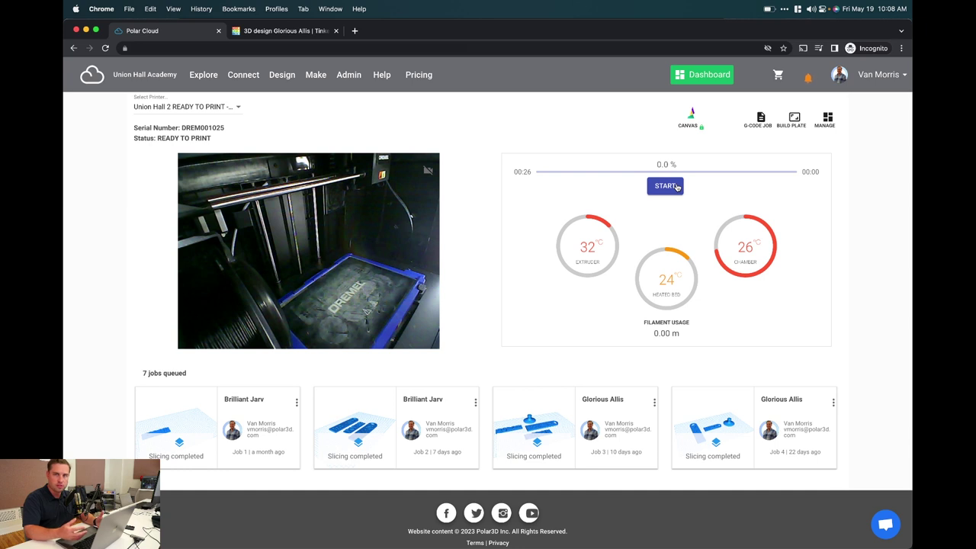
Choose Make > Manage My Lab to reach the job requests list
click(317, 76)
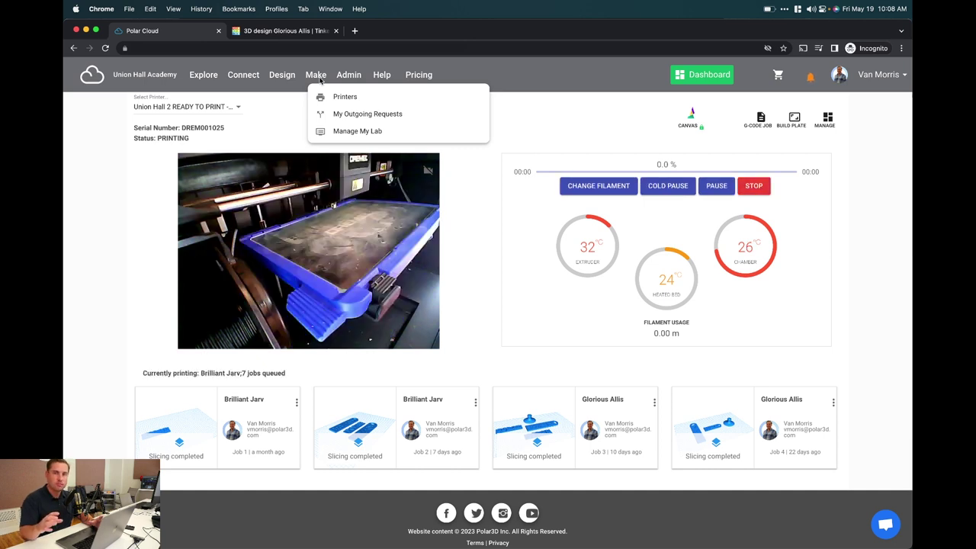
click(331, 130)
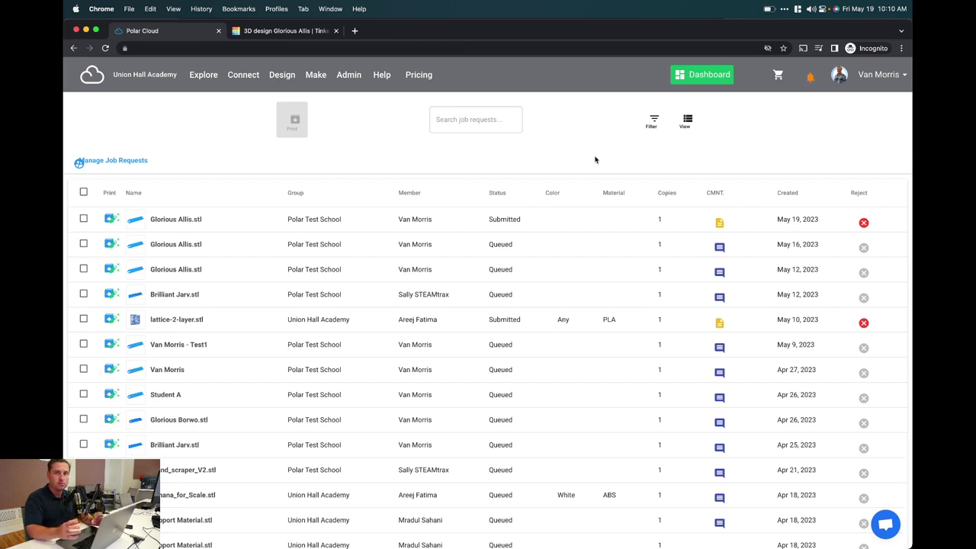
Select the Glorious Allis.stl, a second request and round_scraper_V2.stl, and send them to print
click(83, 219)
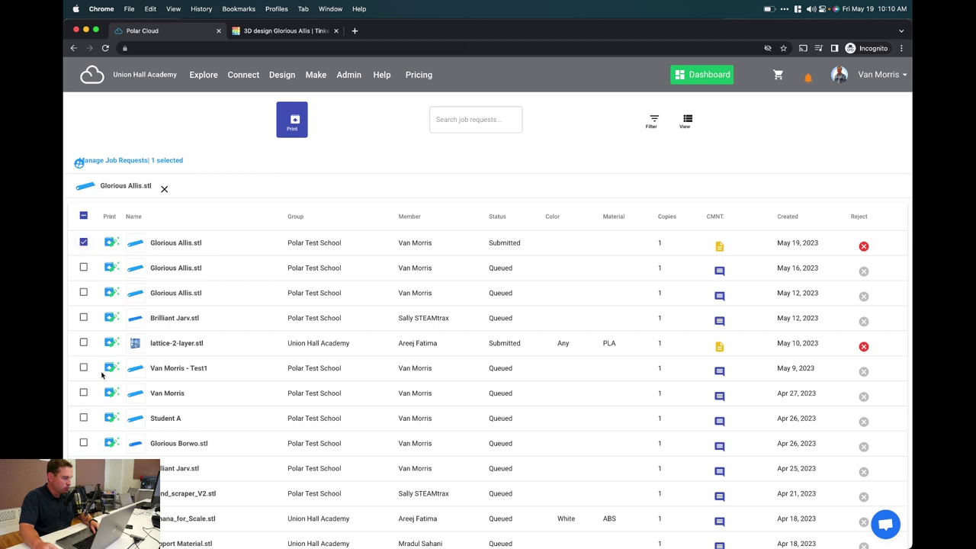
click(83, 392)
click(83, 493)
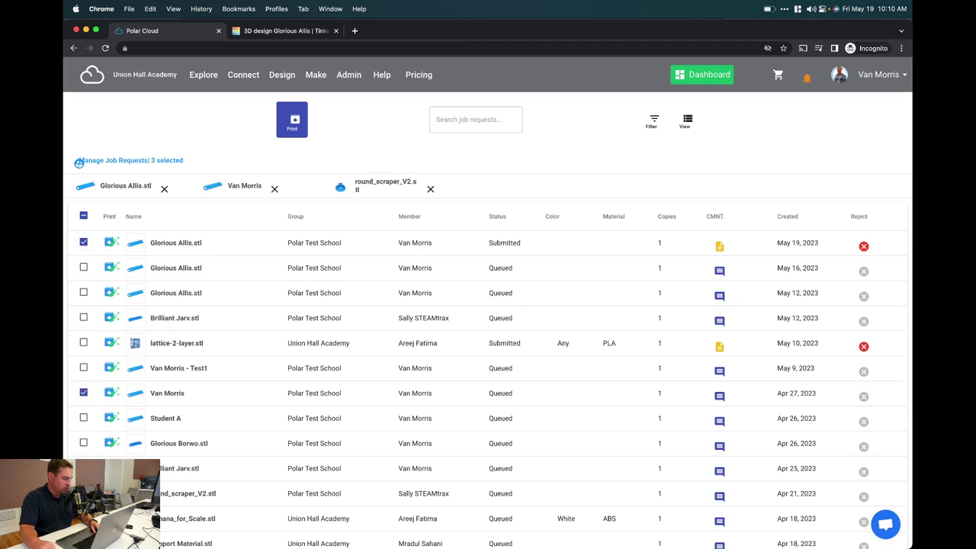
click(292, 120)
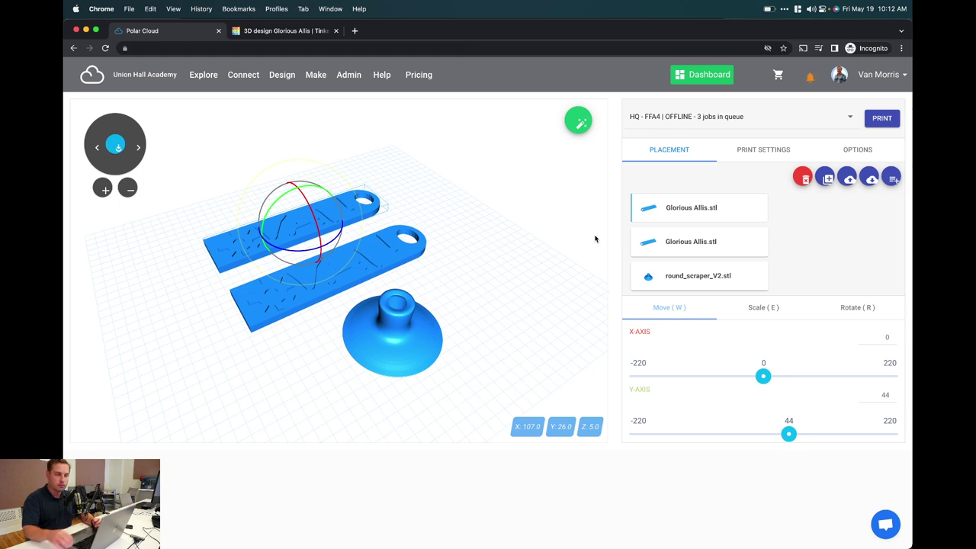
Pick Union Hall 2 as the target printer
click(703, 120)
scroll(703, 125, up, 4)
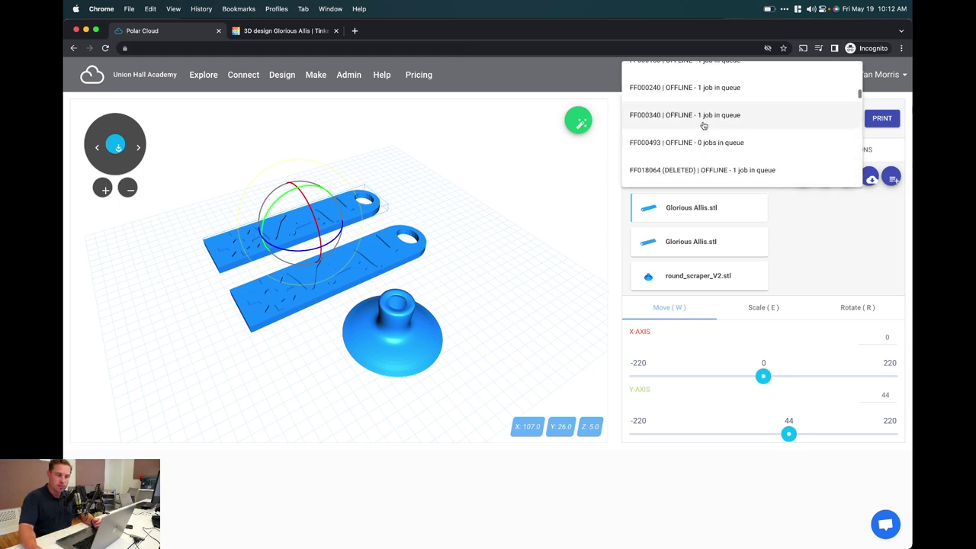
scroll(703, 126, up, 2)
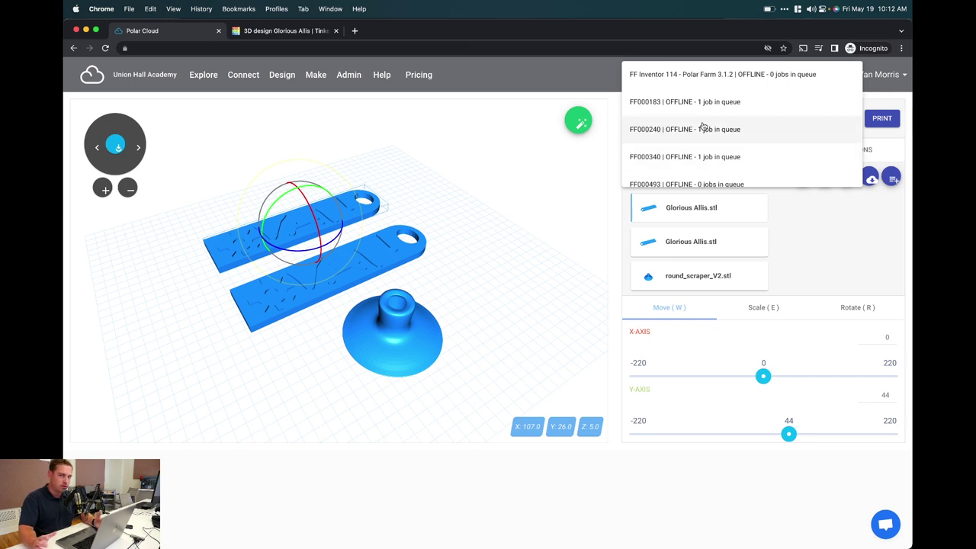
click(788, 224)
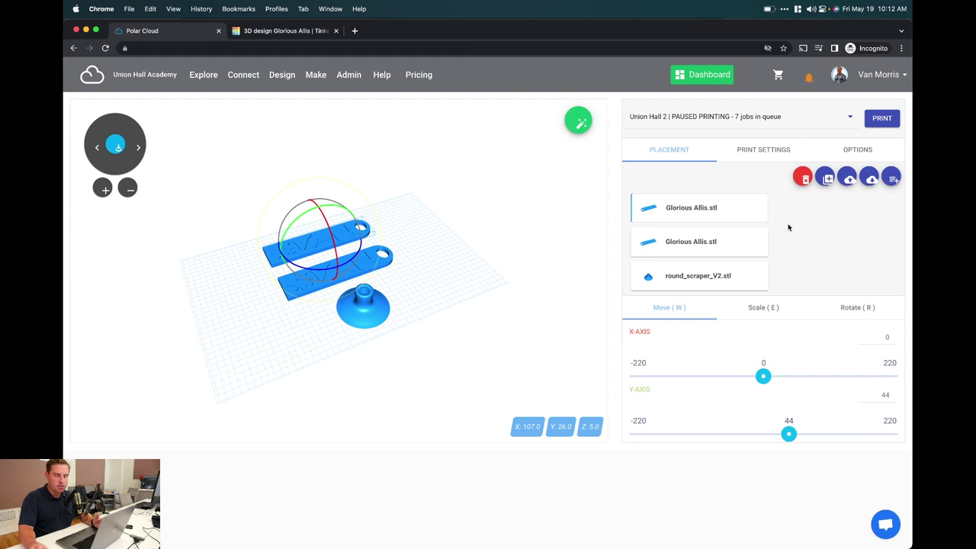
Queue the three-model plate on Union Hall 2, then open Polar Cloud Academy from Help
click(882, 119)
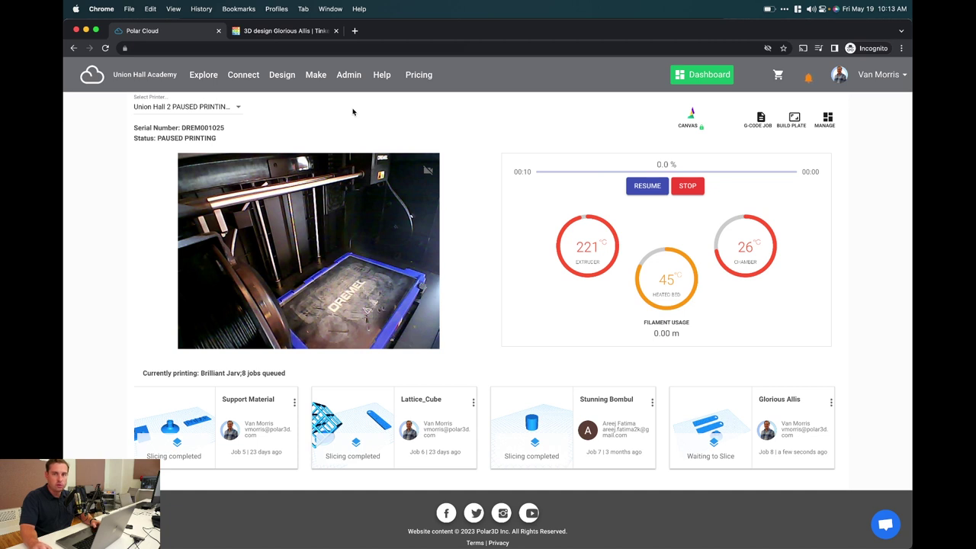
click(374, 77)
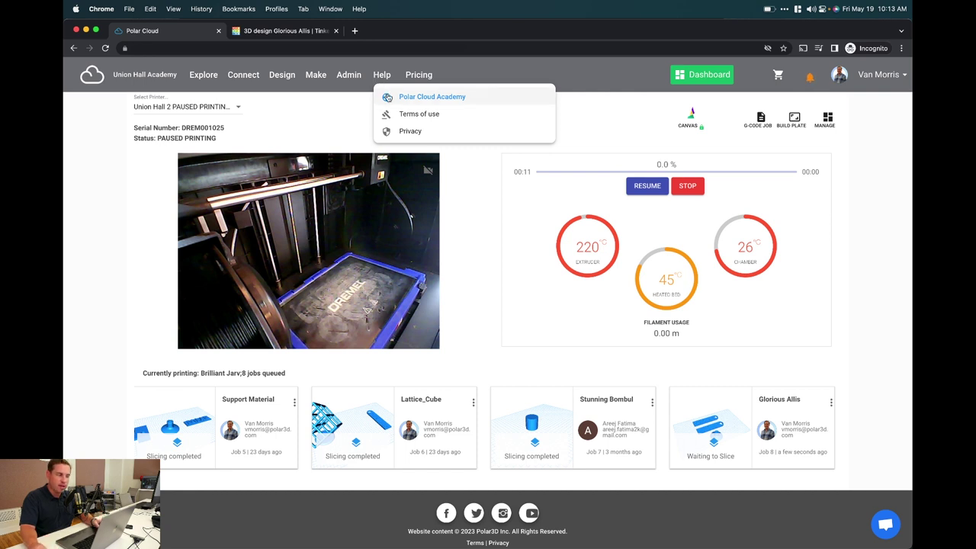
click(391, 97)
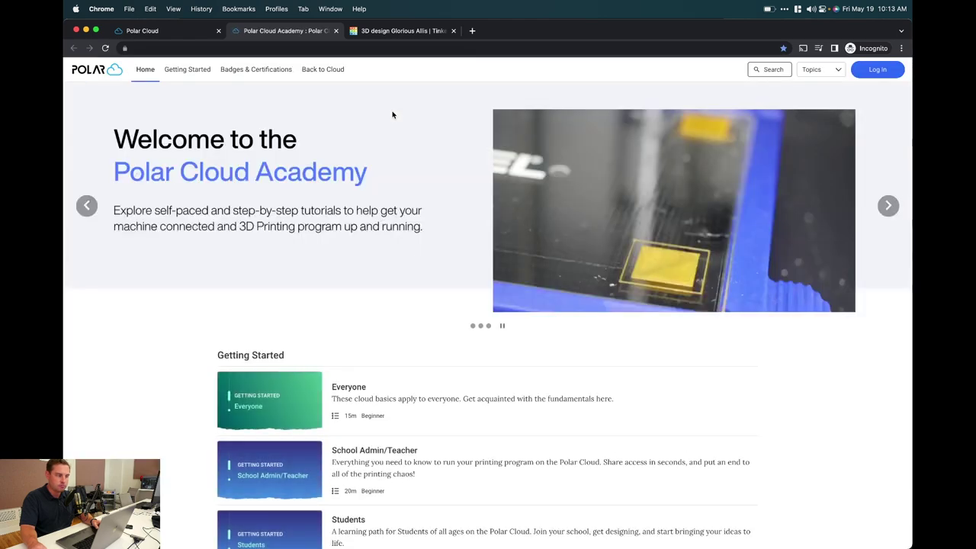
Browse Academy's Badges & Certifications and Help Articles topic, then return to the Polar Cloud tab
scroll(392, 114, down, 5)
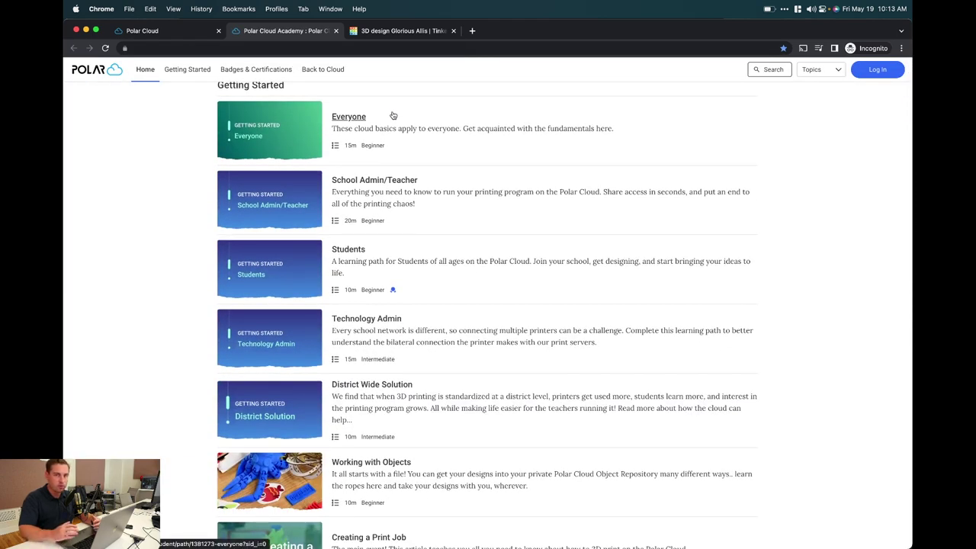
click(269, 77)
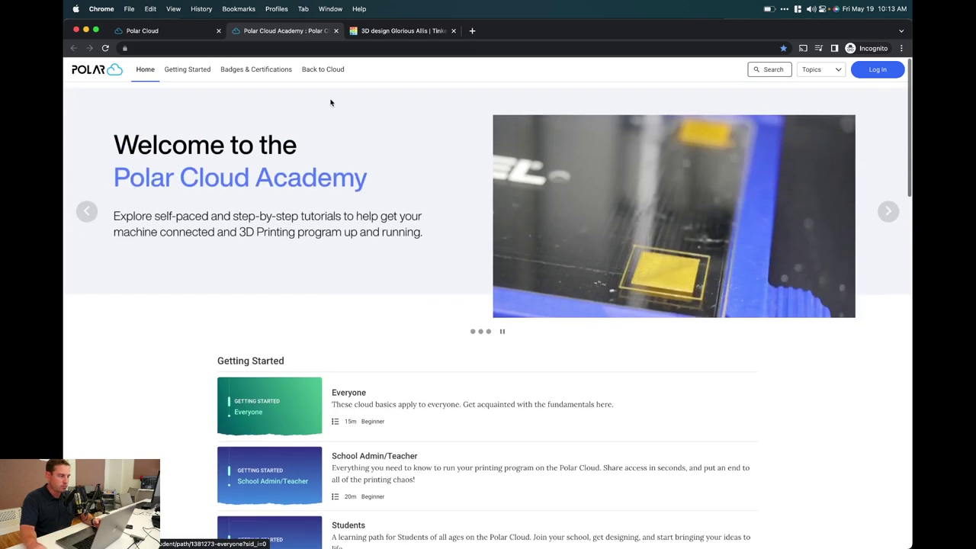
scroll(395, 216, down, 4)
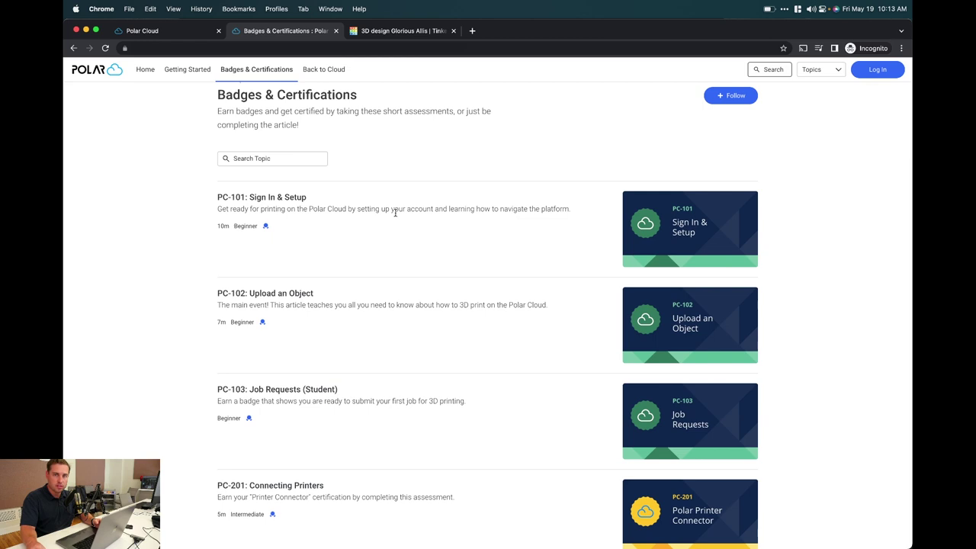
scroll(395, 214, up, 1)
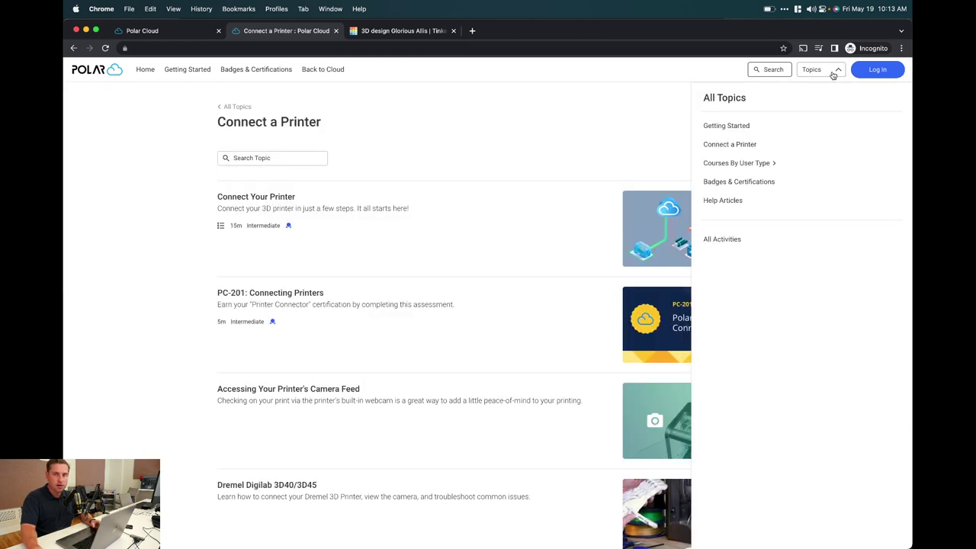
click(733, 200)
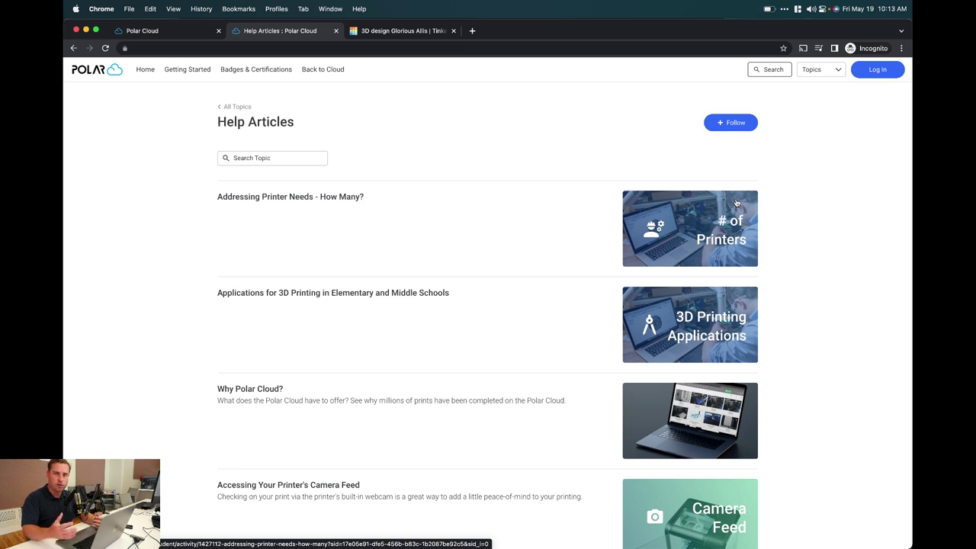
key(super+1)
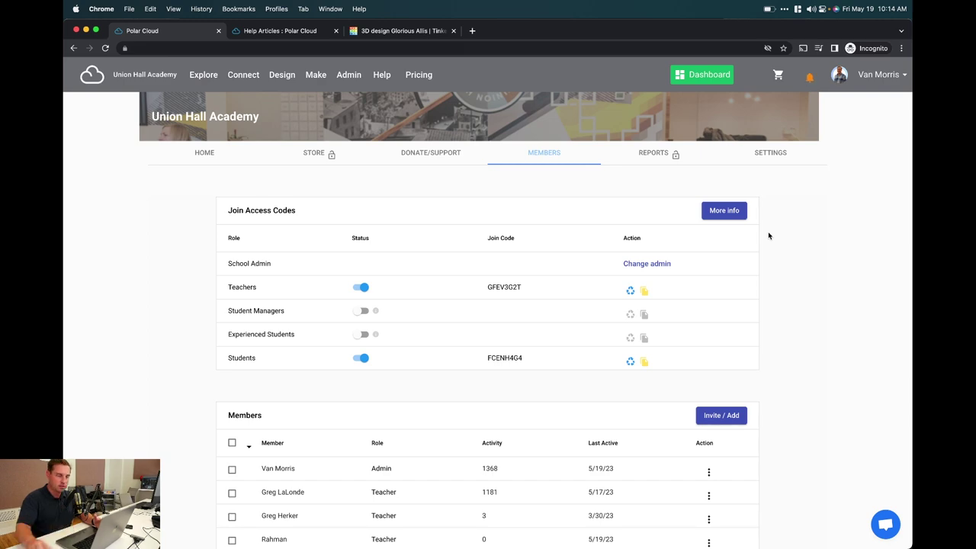
Scroll the Members page and open the Import from Google Classroom dialog
scroll(768, 230, down, 10)
click(509, 362)
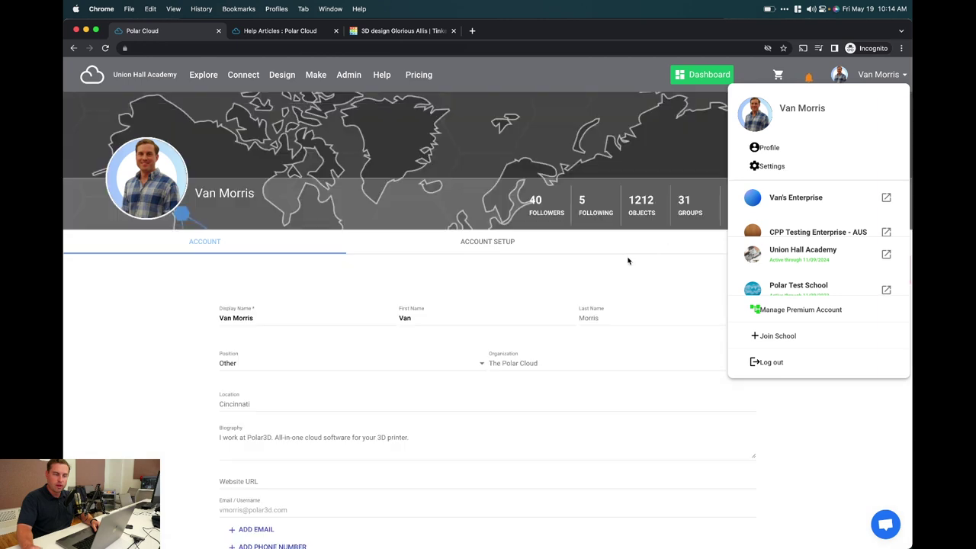
scroll(640, 284, down, 3)
scroll(647, 285, up, 1)
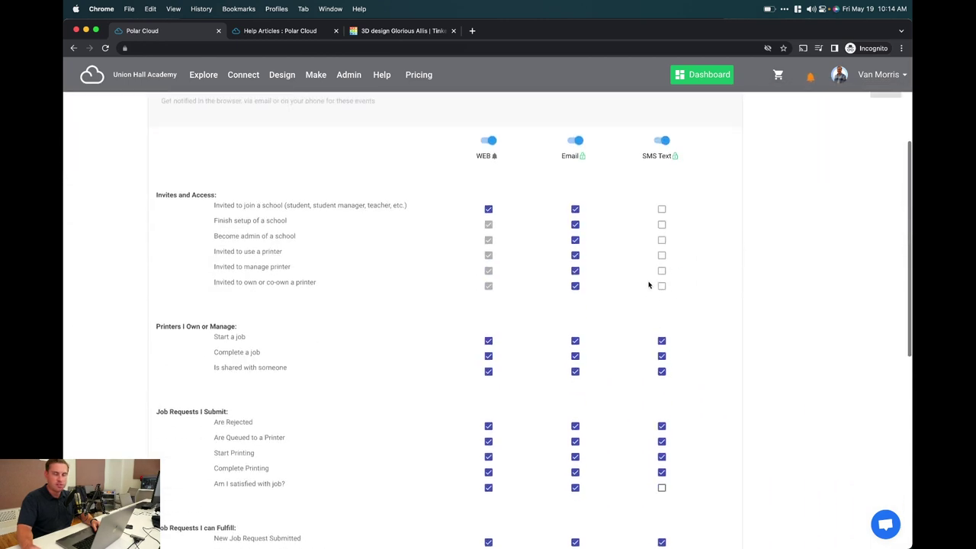